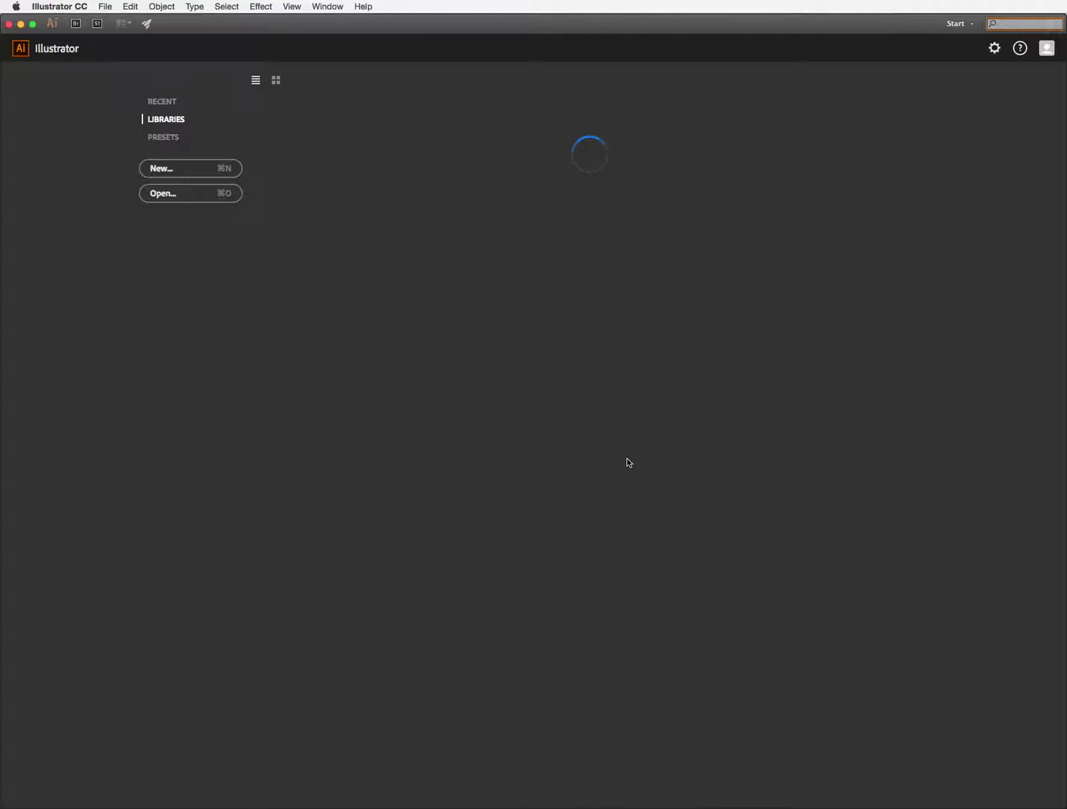
Step: Set up a new document with the Print profile, units in inches and a 0.138 in bleed on all sides
left_click(166, 170)
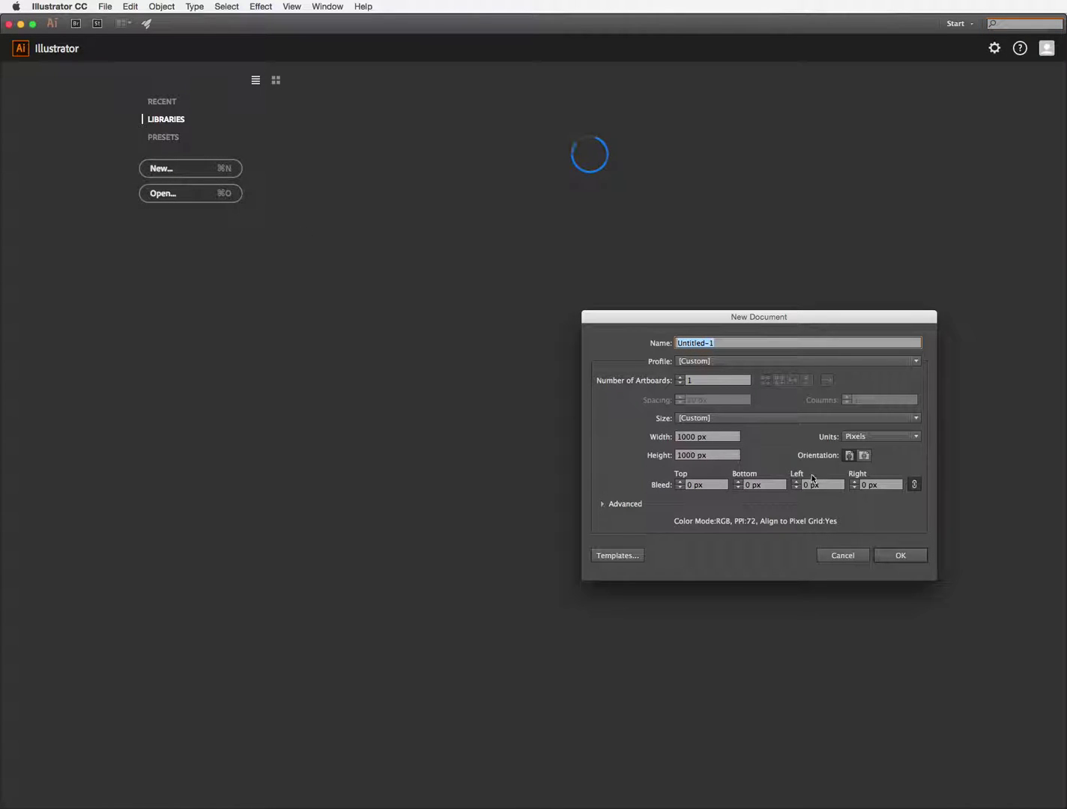
left_click(758, 362)
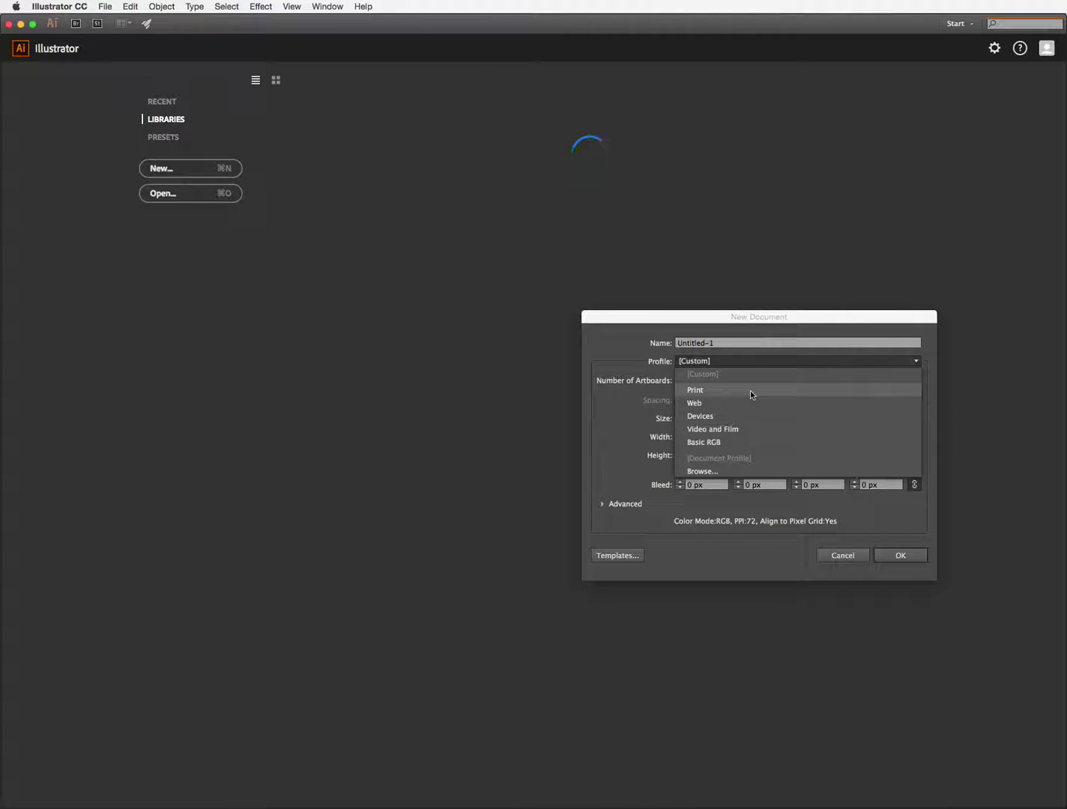
left_click(750, 389)
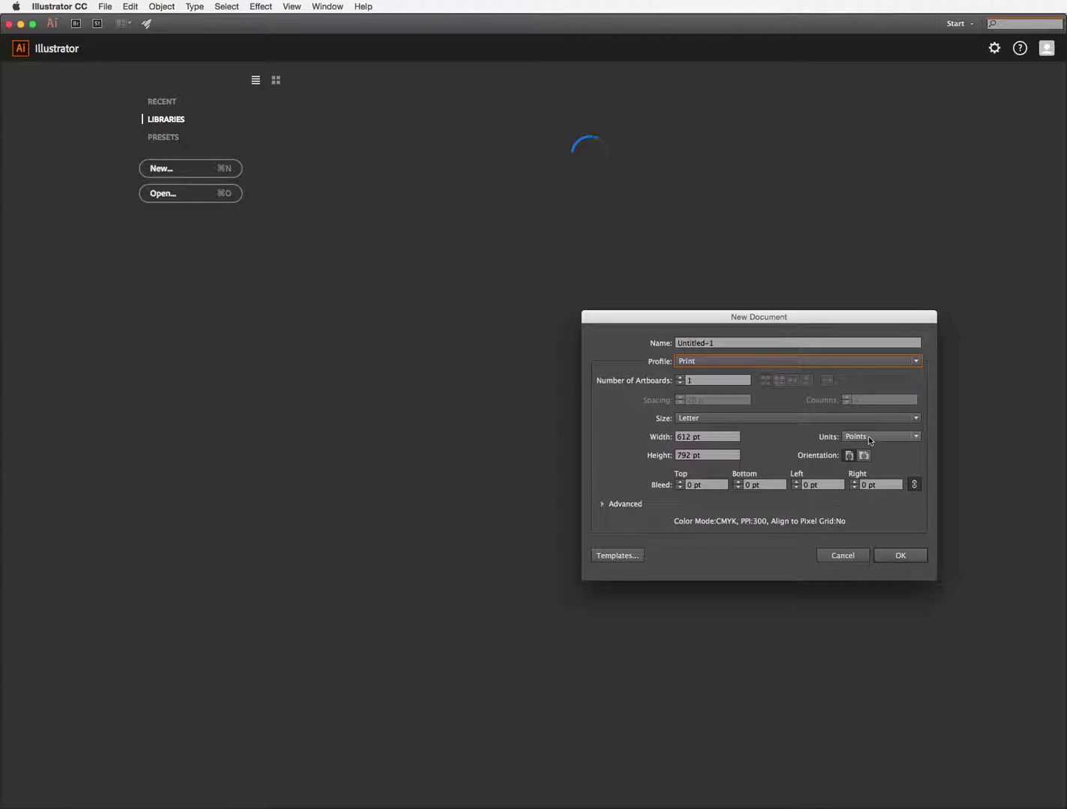
left_click(870, 440)
left_click(876, 473)
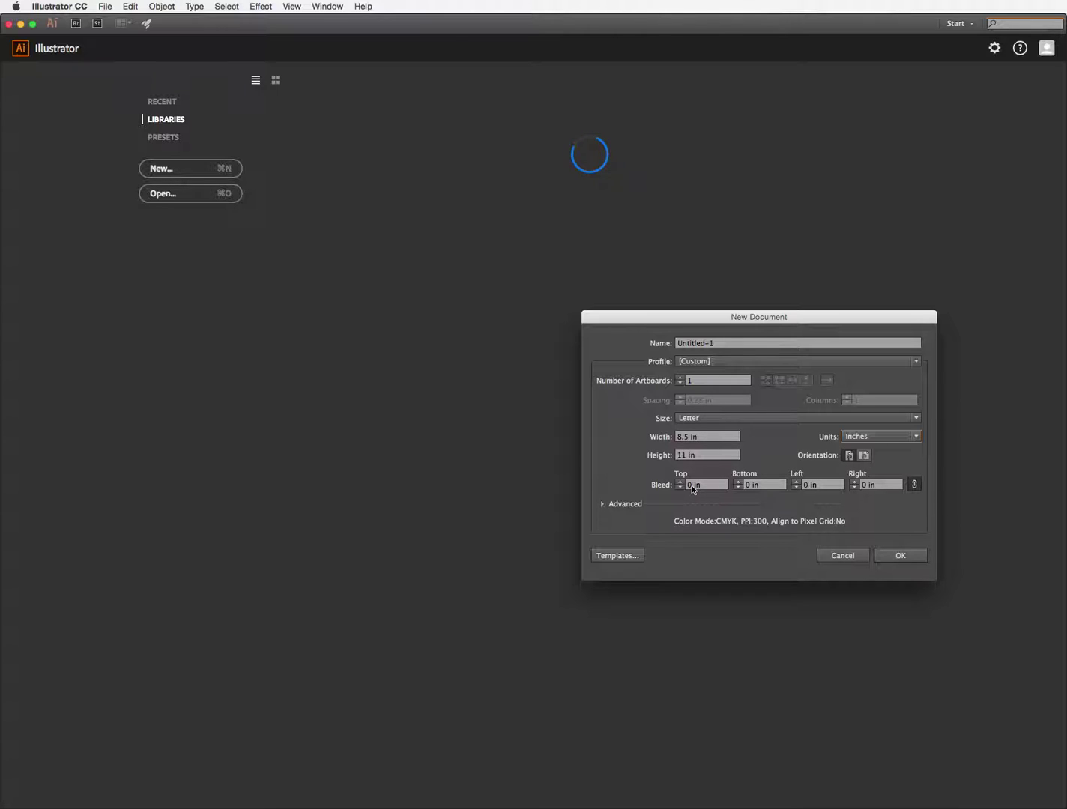
left_click(693, 487)
type(".138")
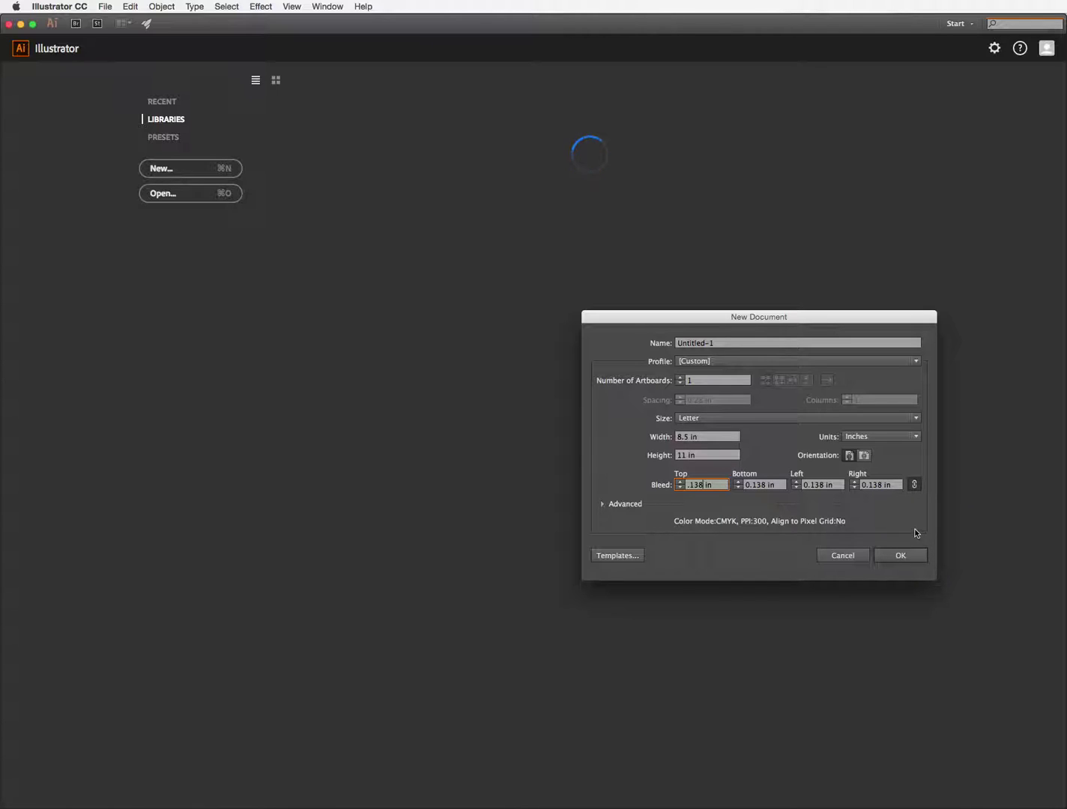
Step: Name the new document halloween_coupons and create it
left_click(722, 344)
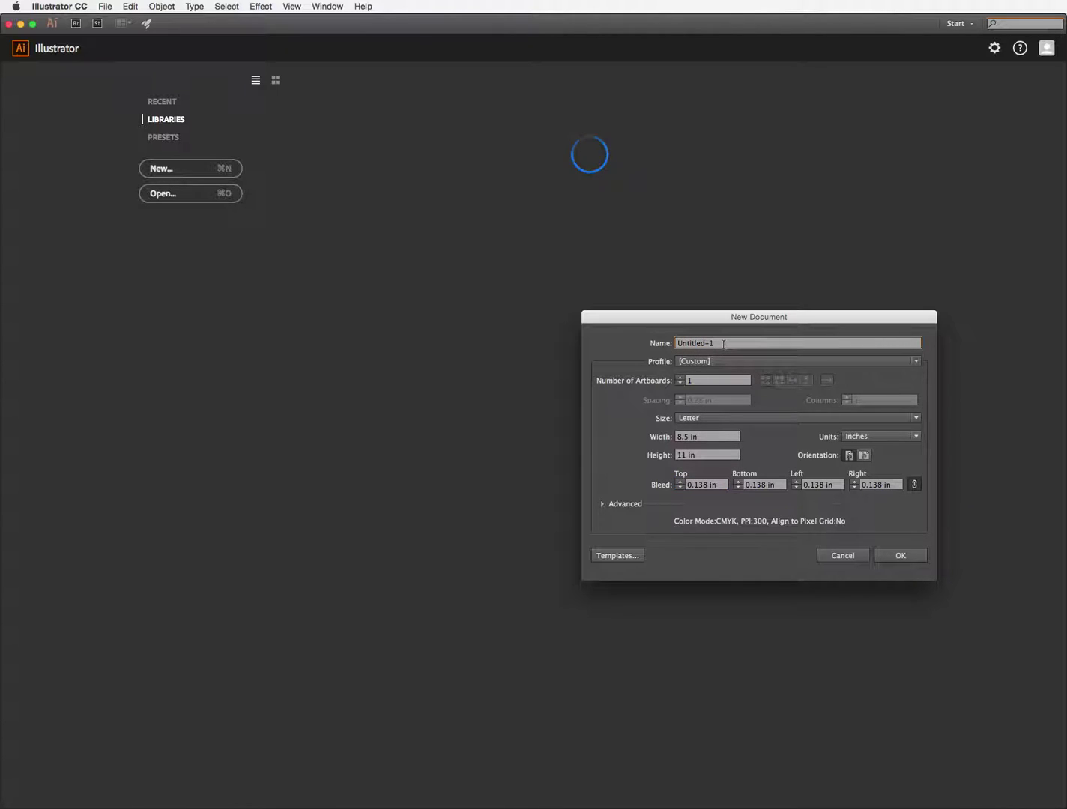
left_click_drag(726, 344, 642, 333)
type("halloween_coupons")
left_click(906, 557)
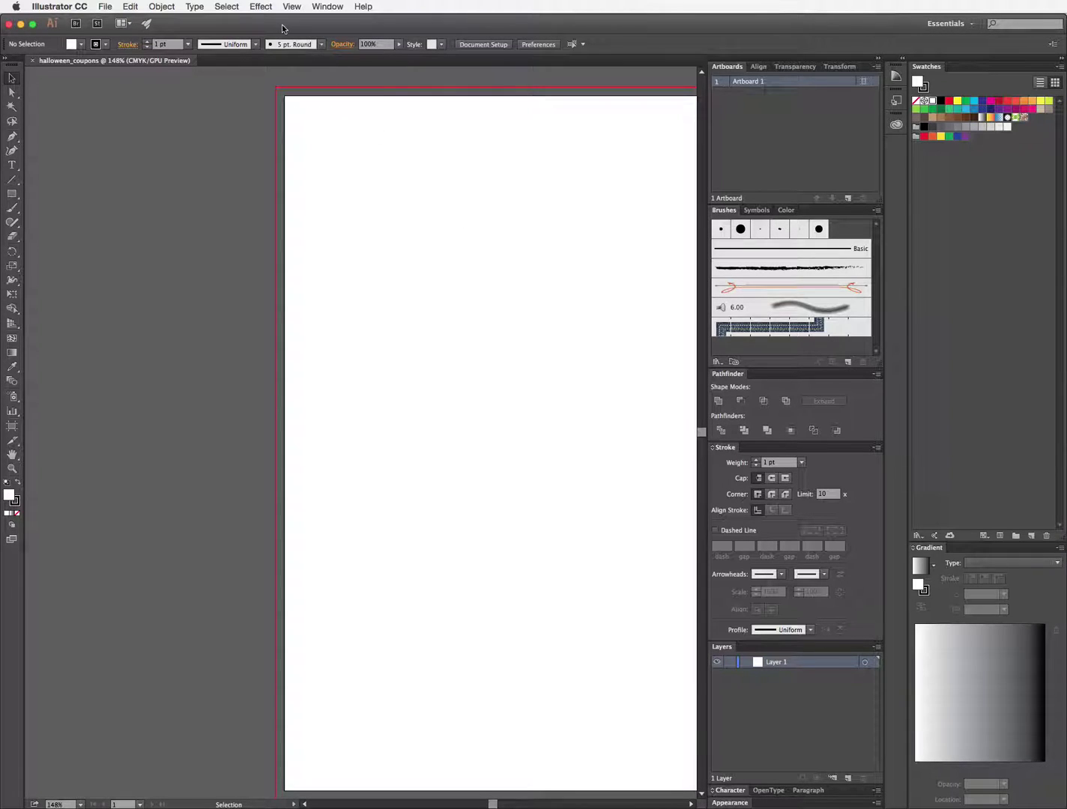
Step: Display the Color panel in the workspace
left_click(288, 3)
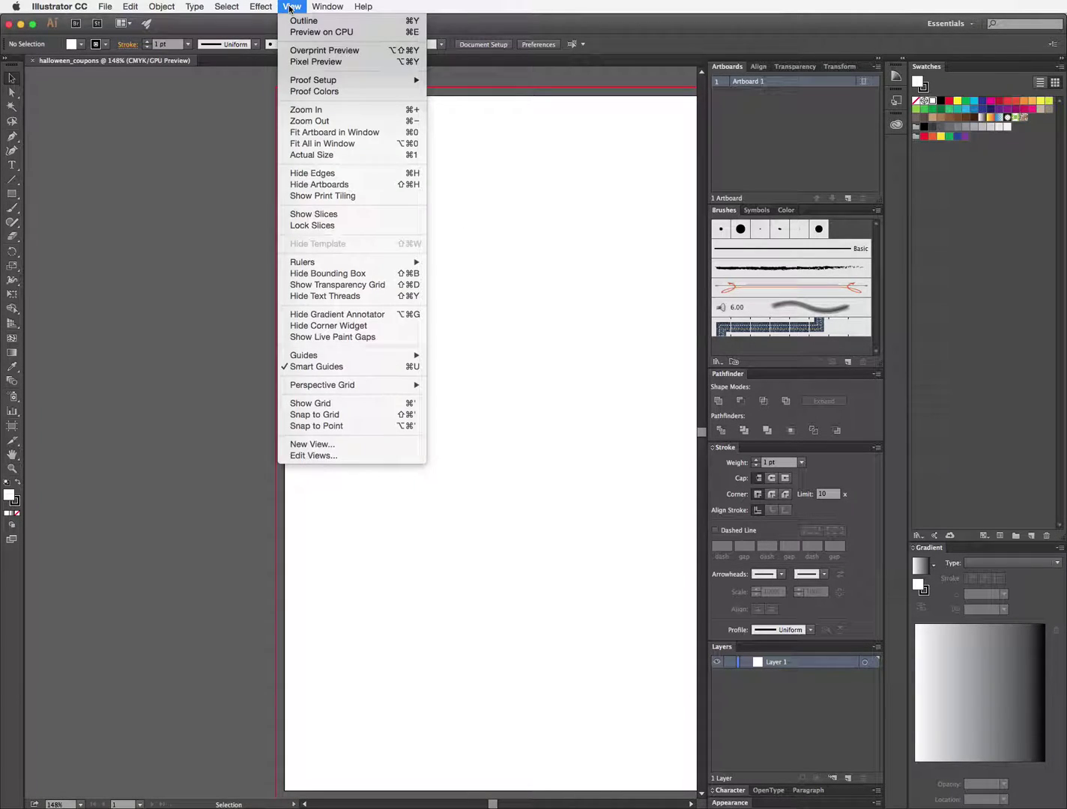
left_click(343, 144)
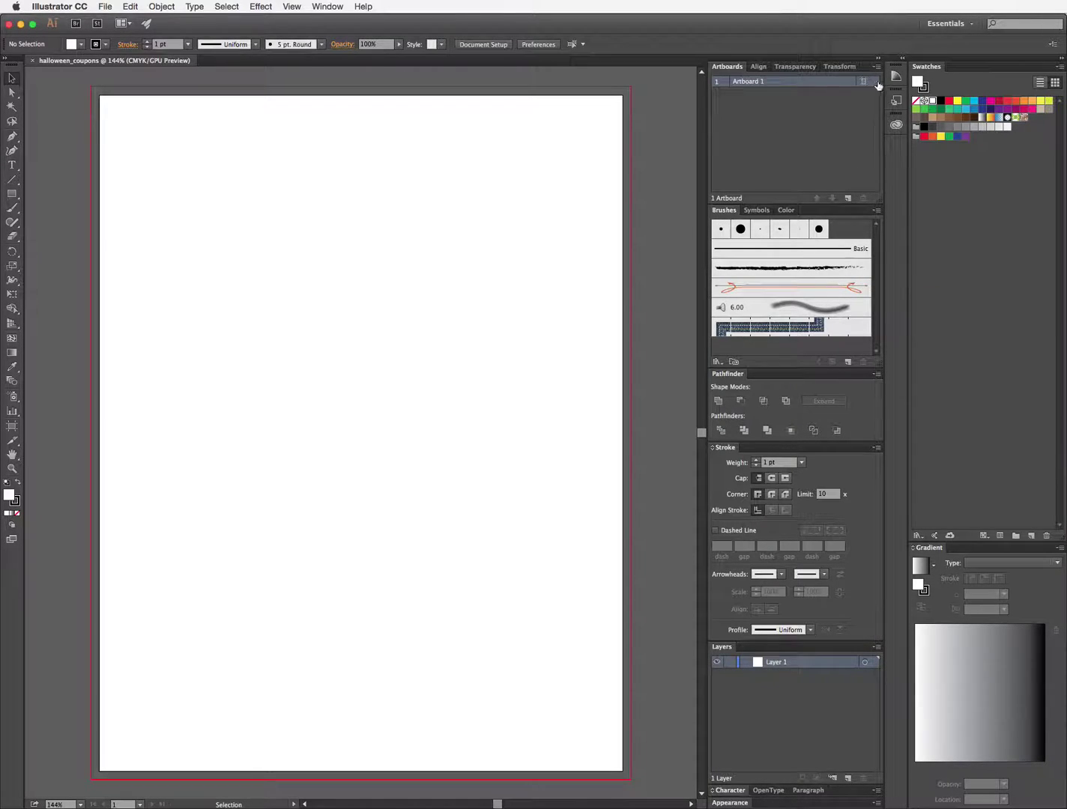
left_click(328, 6)
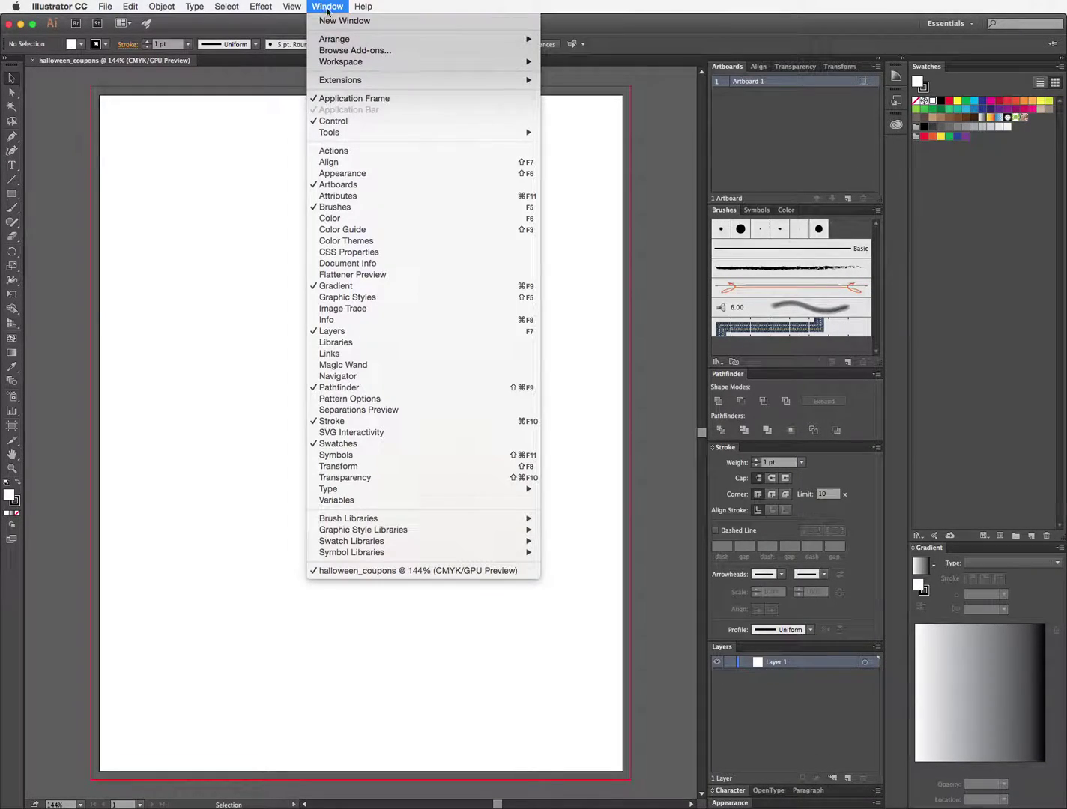
left_click(364, 219)
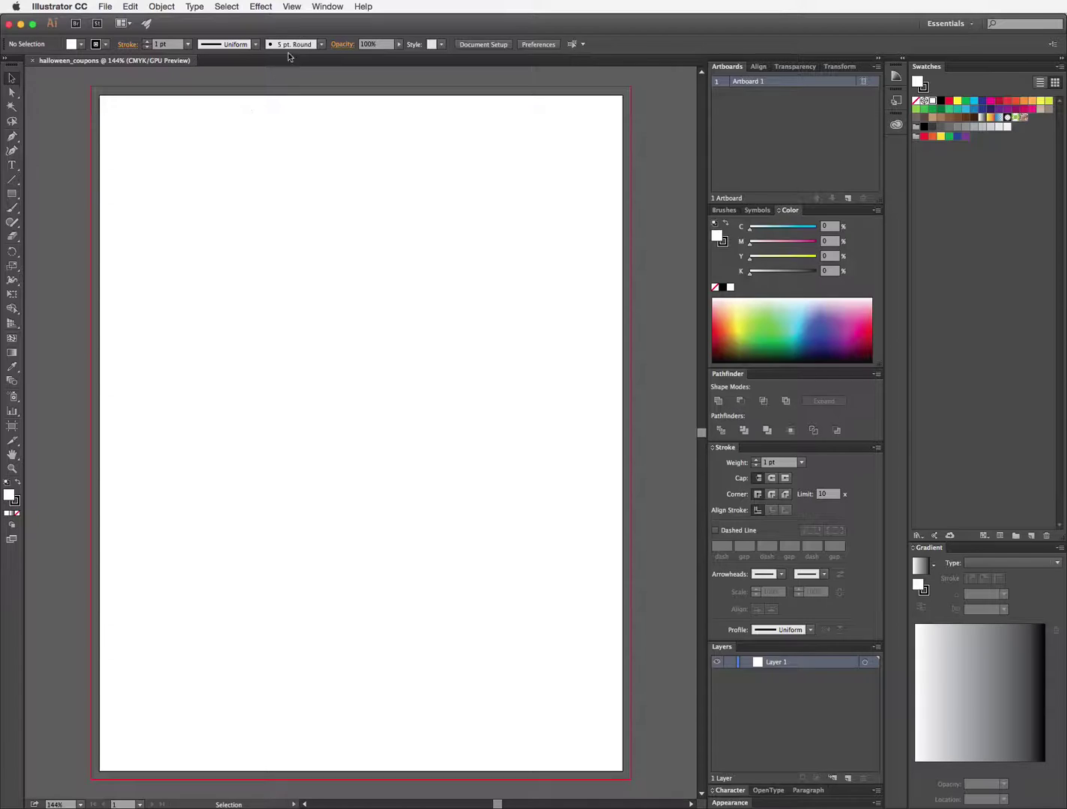
Step: Show the rulers and place ruler guides 0.5 in inside all four edges of the artboard
left_click(292, 4)
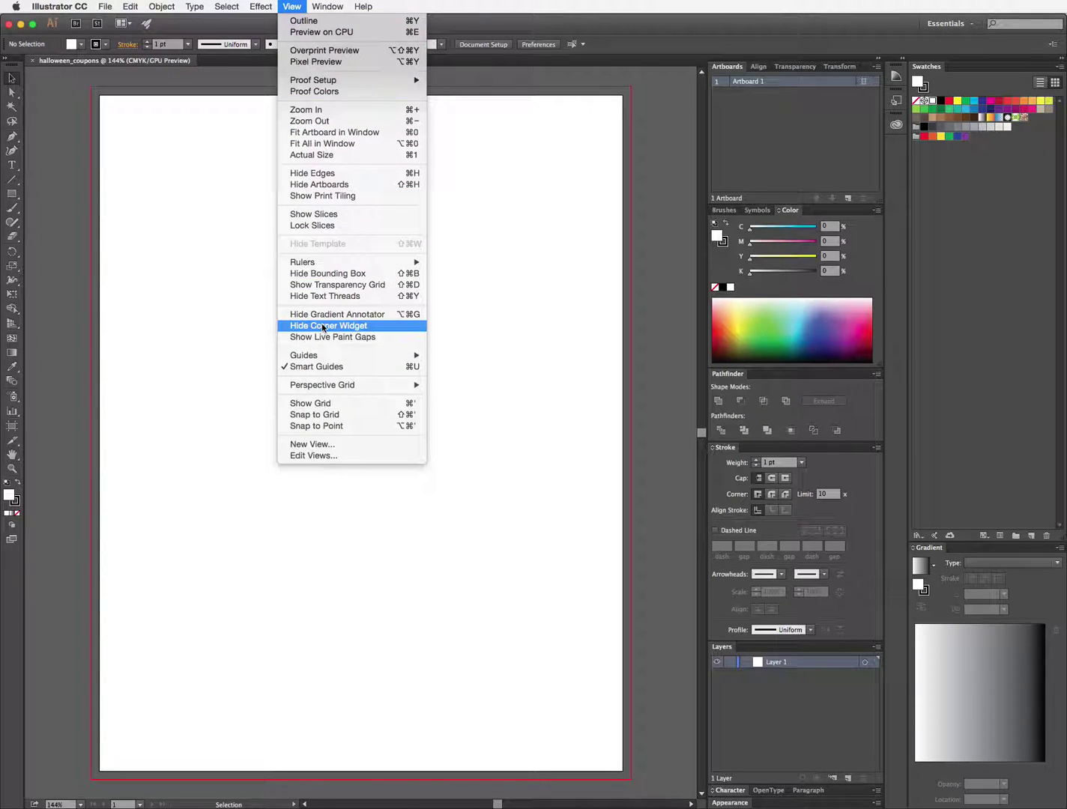
mouse_move(323, 263)
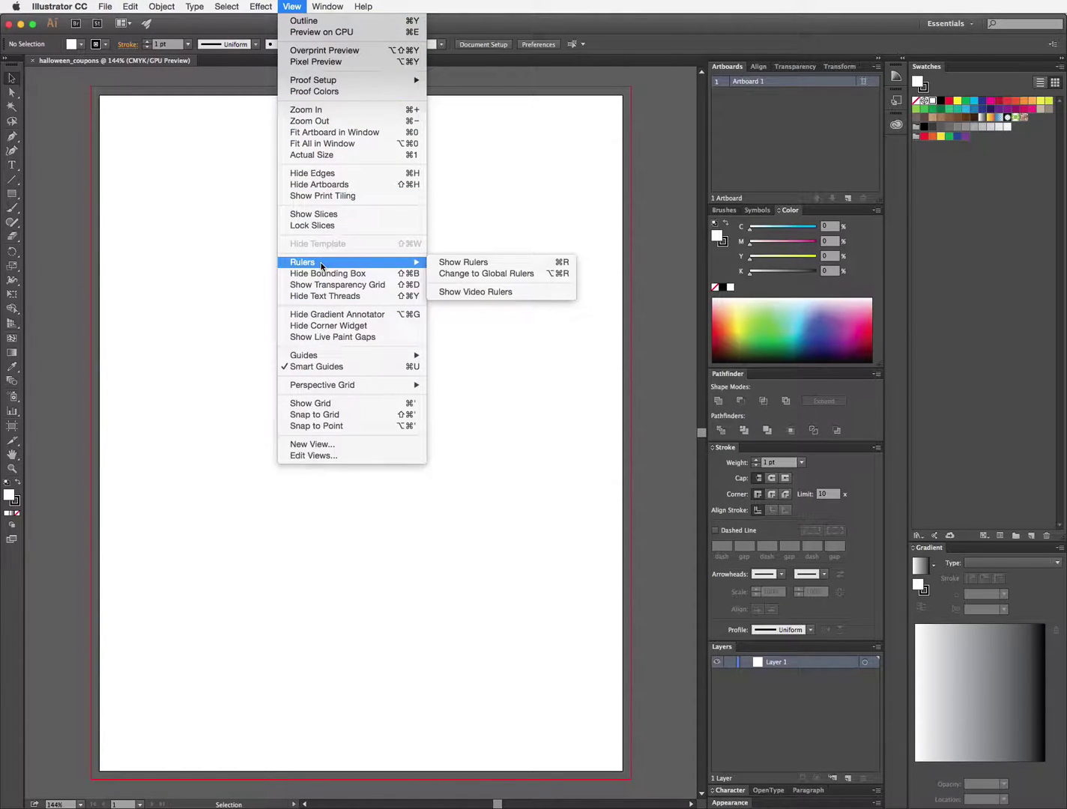
left_click(494, 263)
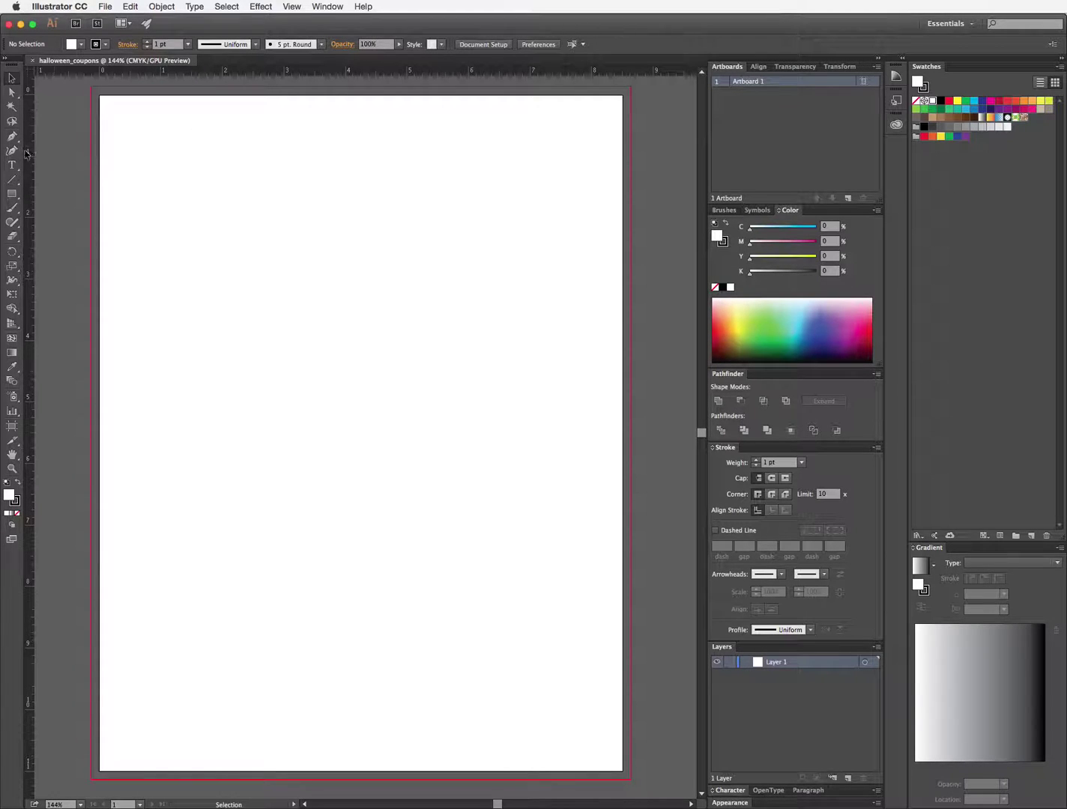
left_click_drag(31, 165, 131, 159)
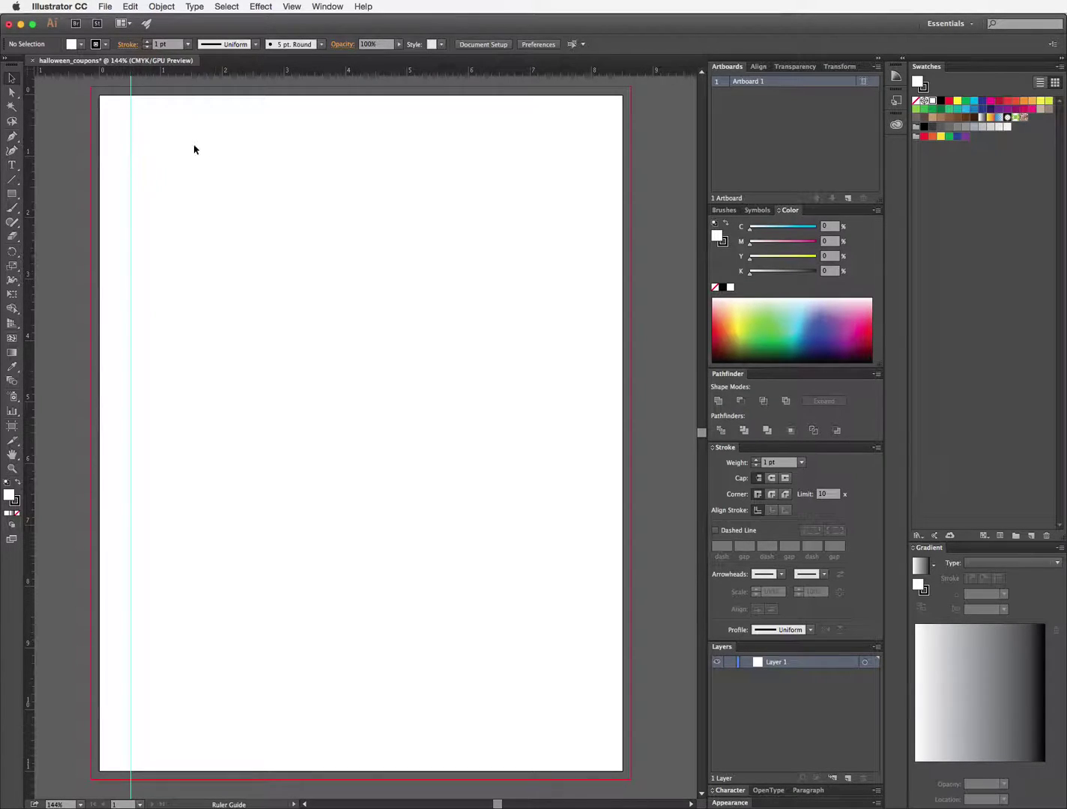
left_click_drag(225, 84, 225, 130)
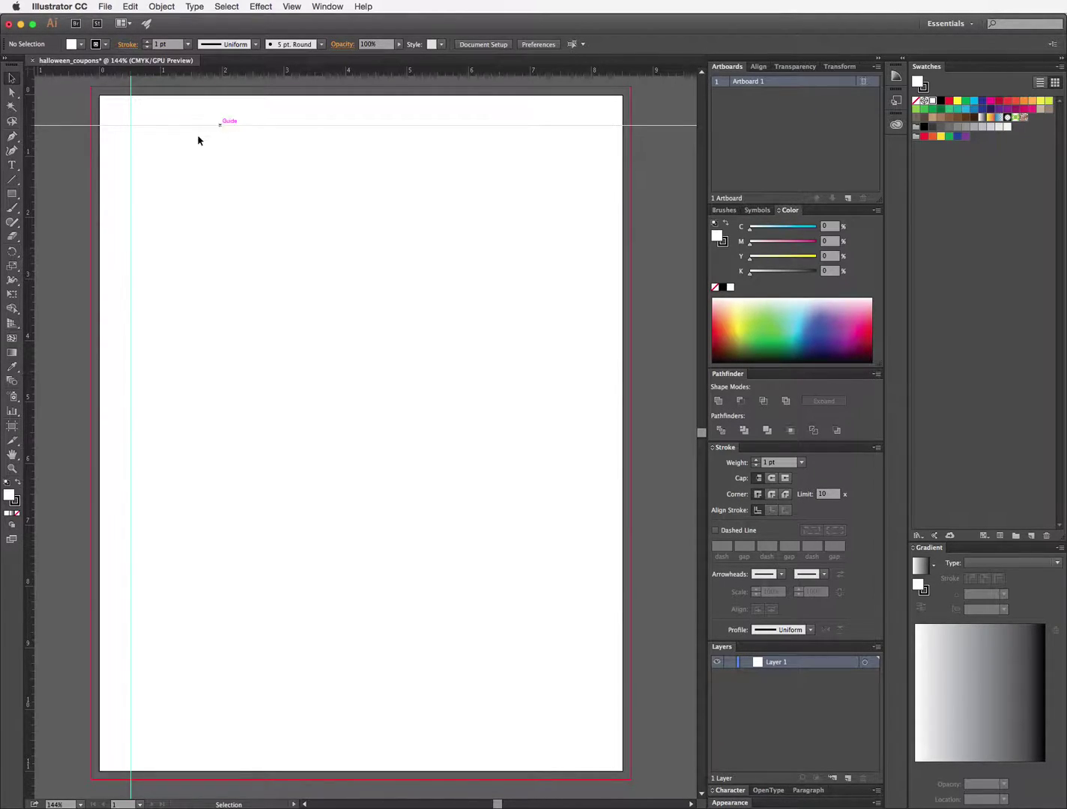
left_click_drag(26, 210, 592, 244)
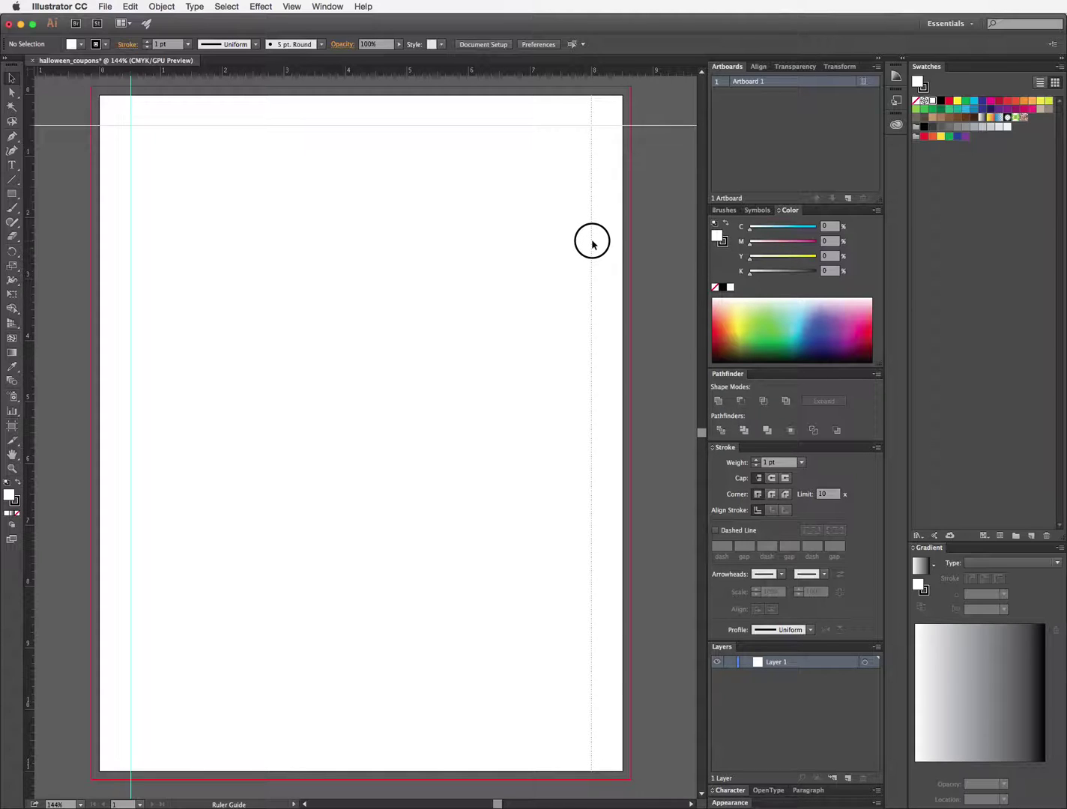
left_click_drag(592, 244, 592, 241)
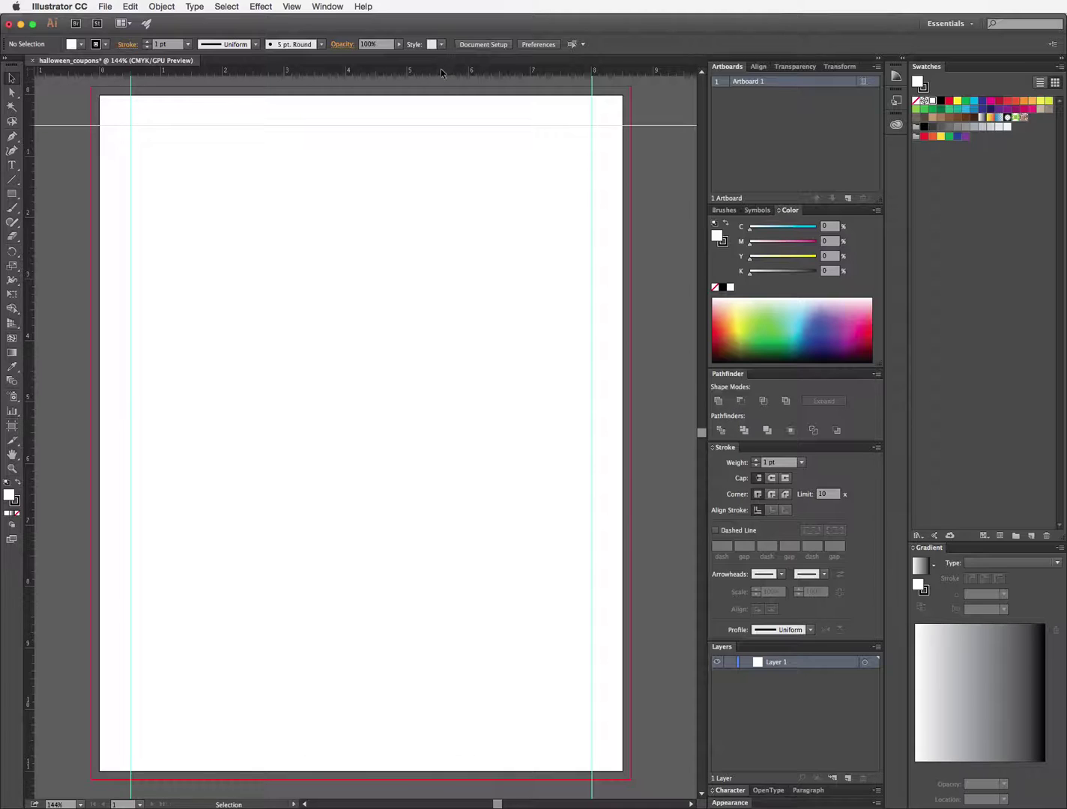
left_click_drag(439, 88, 382, 741)
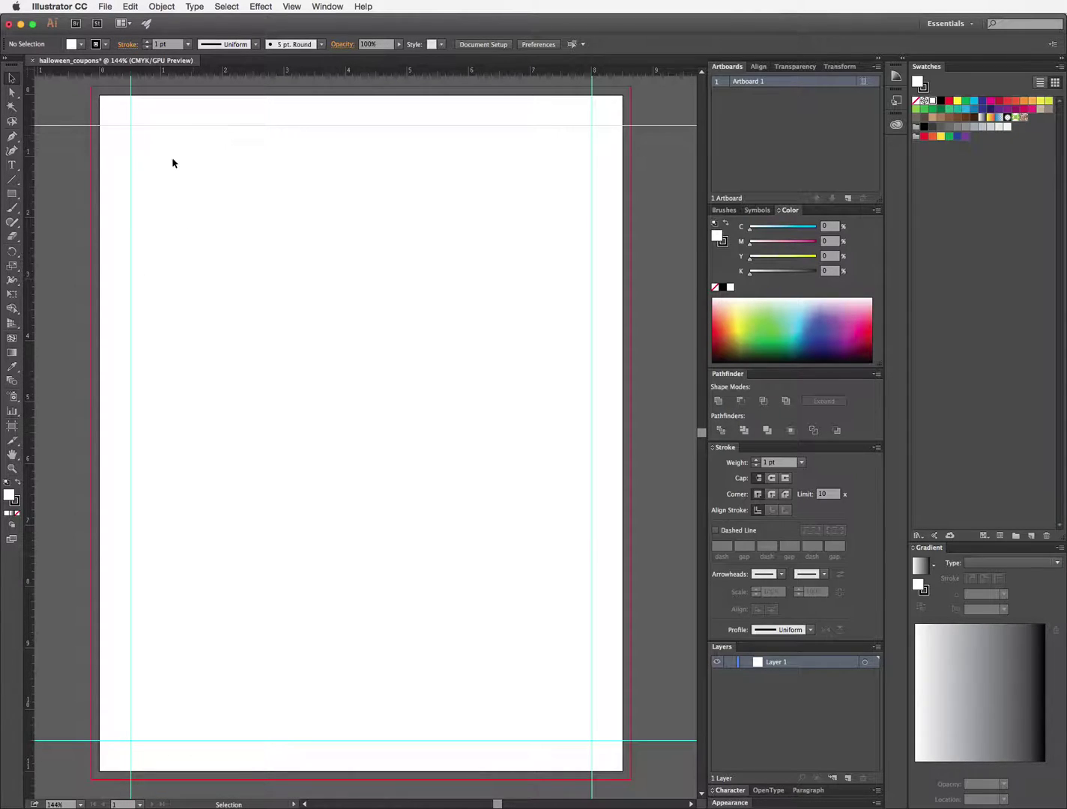
Step: Draw a rectangle about 4.88 by 2.47 in with a 6 pt black stroke from the upper-left guide intersection
left_click(12, 193)
key("v")
left_click(16, 503)
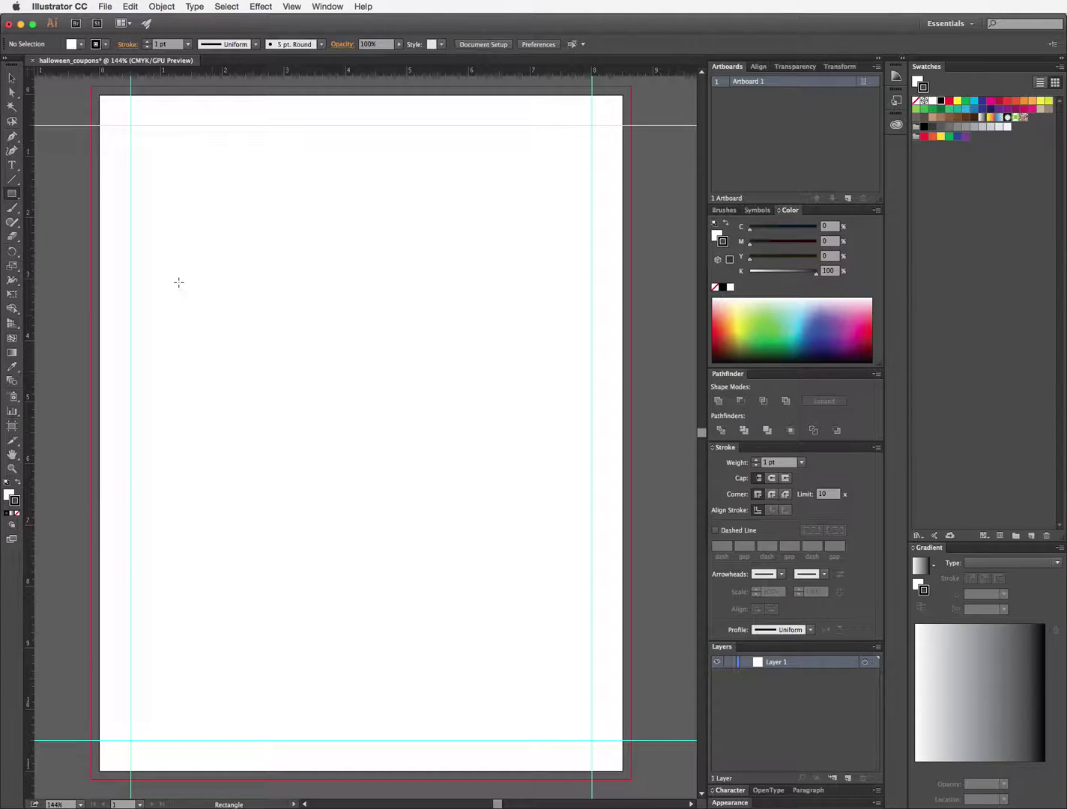
left_click(187, 45)
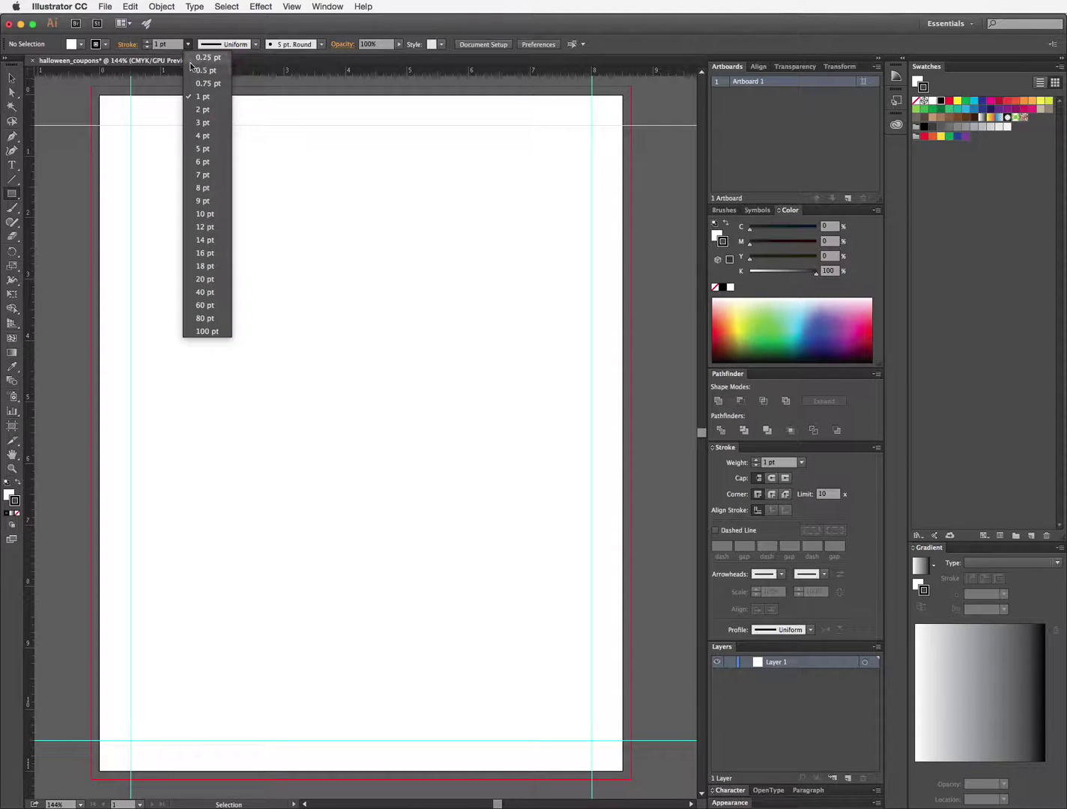
left_click(206, 162)
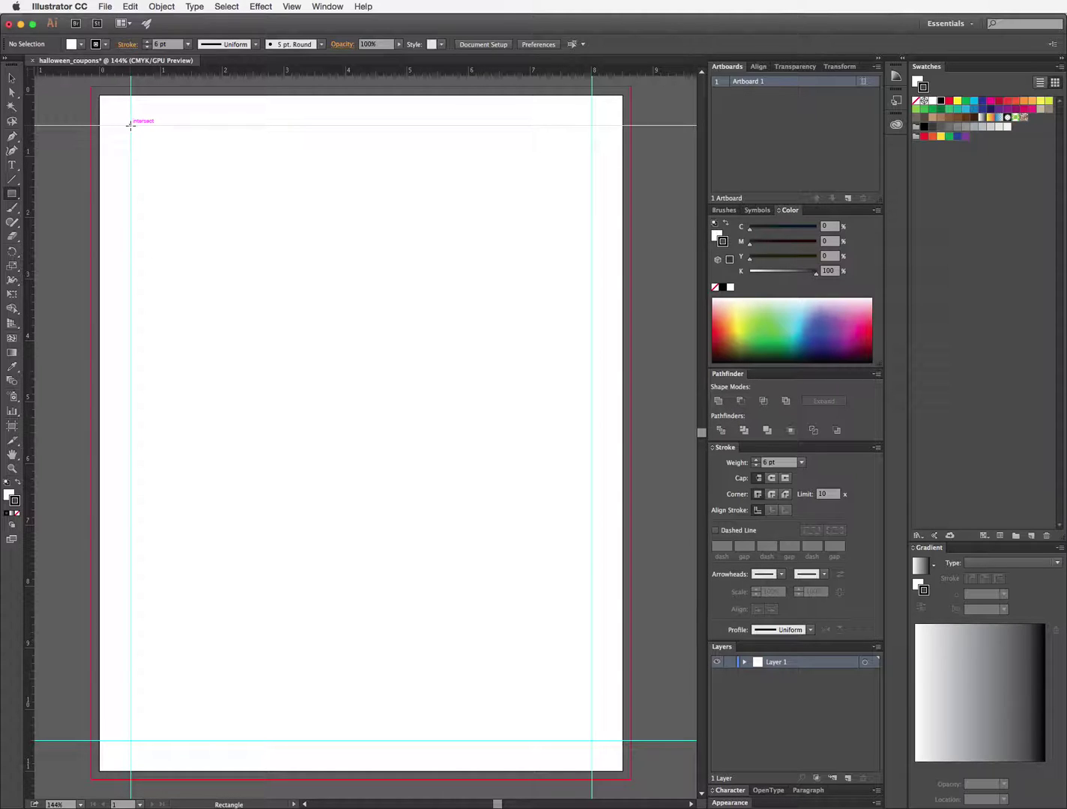
left_click_drag(130, 125, 430, 277)
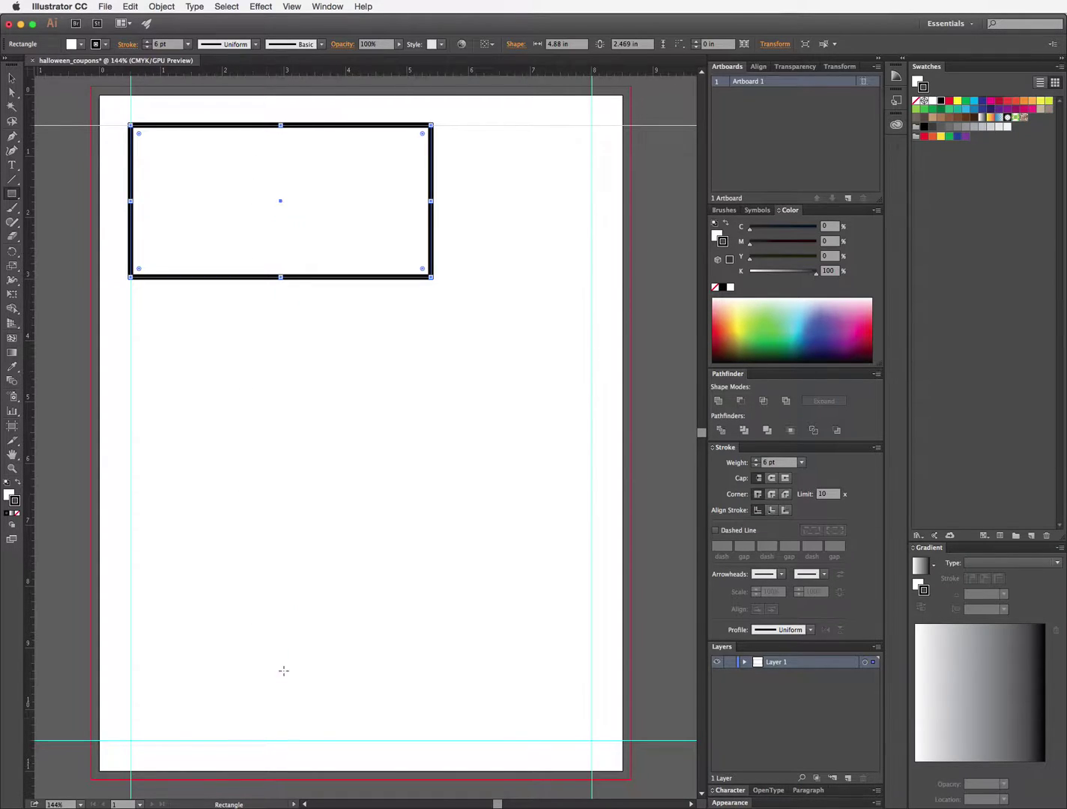
Step: Shorten the rectangle from its lower edge to about 2.42 in high and set its stroke weight to 5 pt
left_click(17, 81)
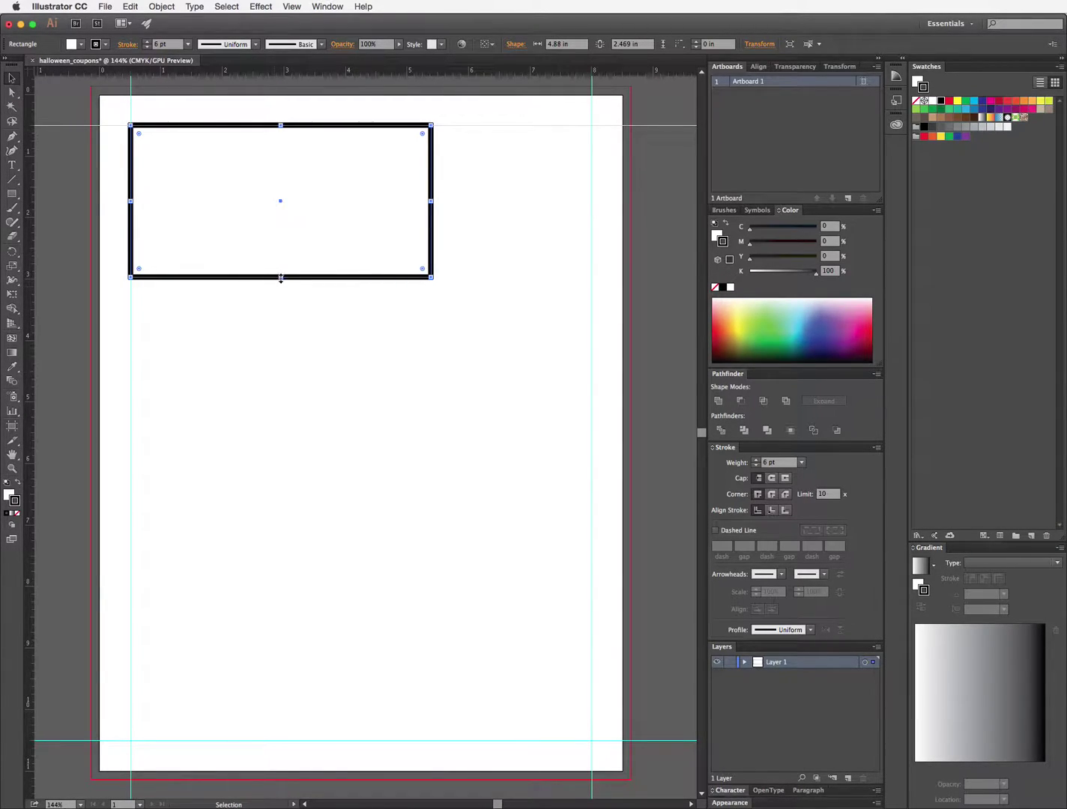
left_click_drag(280, 278, 280, 275)
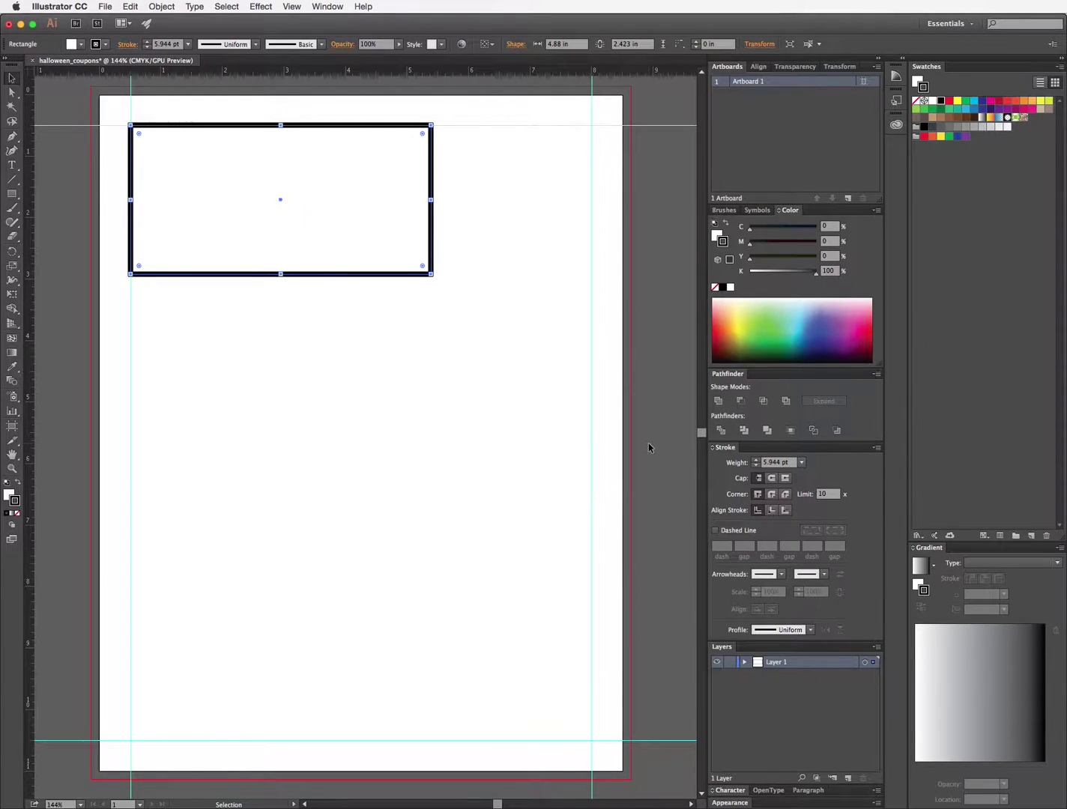
left_click(801, 463)
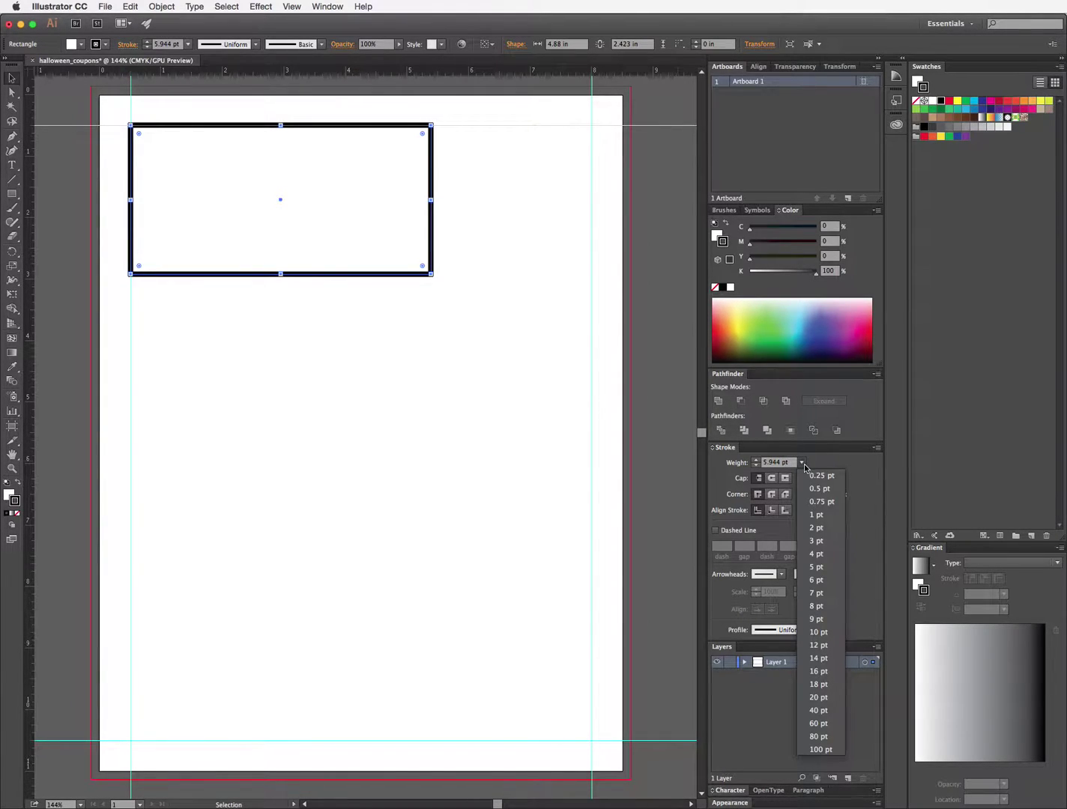
left_click(818, 570)
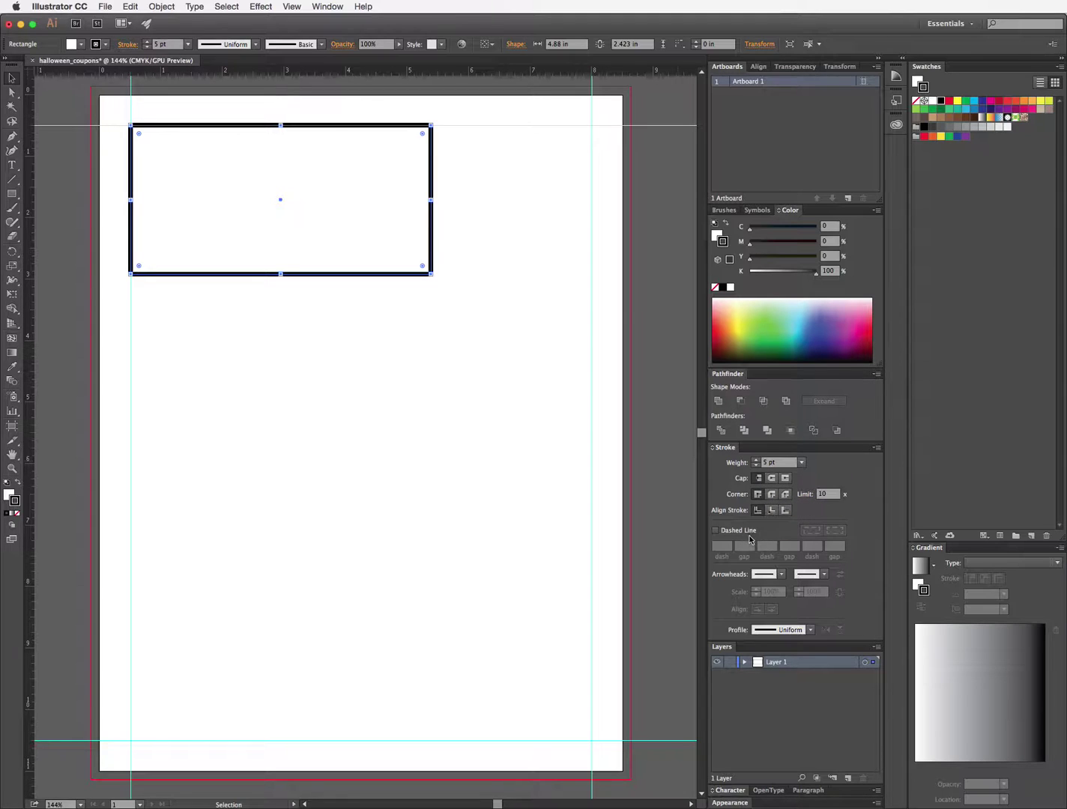
Step: Make the rectangle's outline a dashed line with 12 pt dashes and 10 pt gaps
left_click(716, 531)
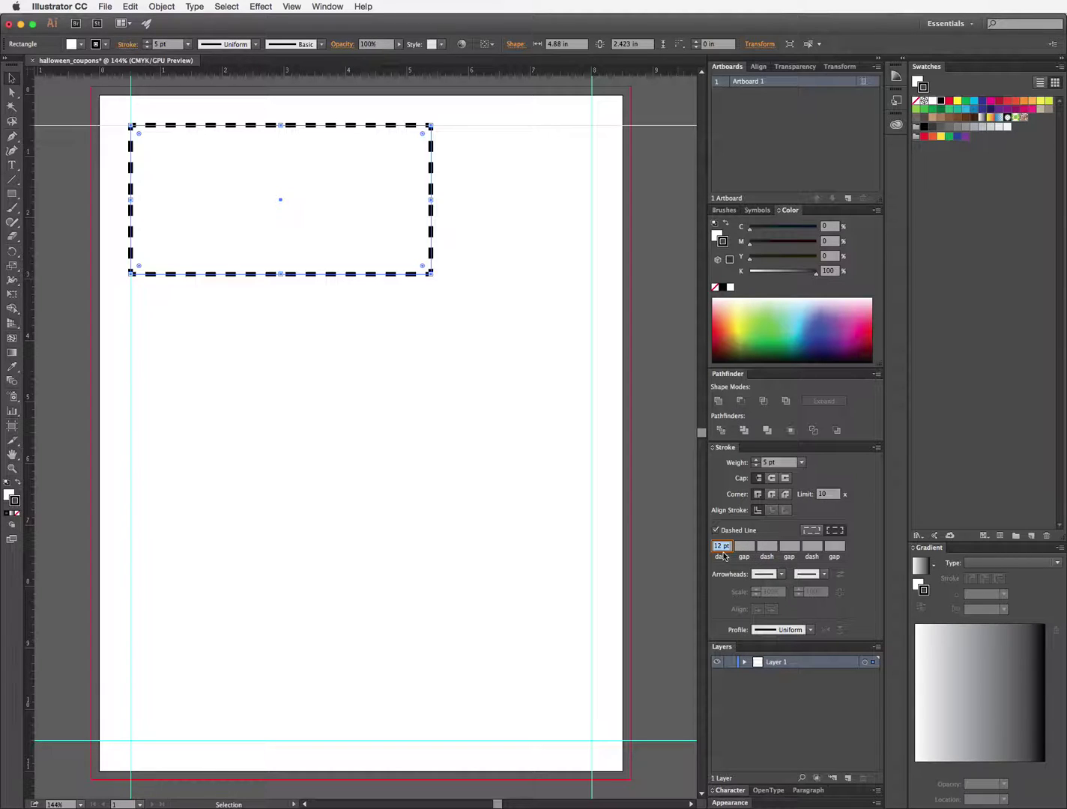
left_click(744, 547)
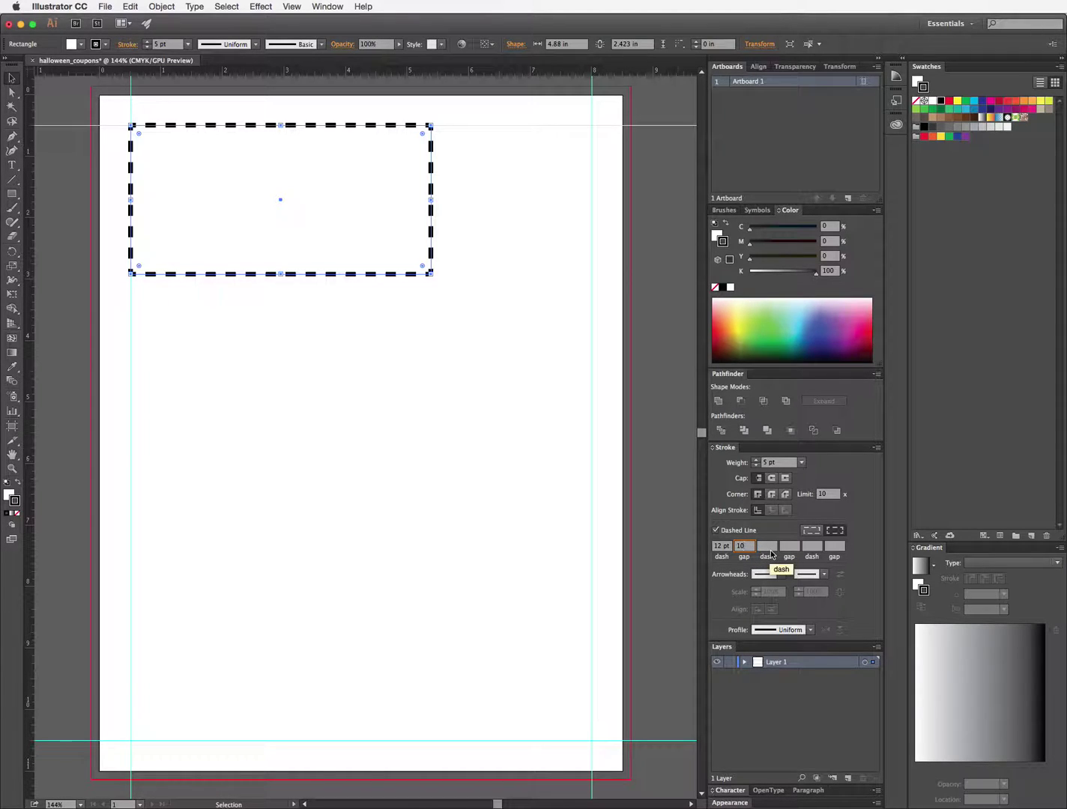
key("Return")
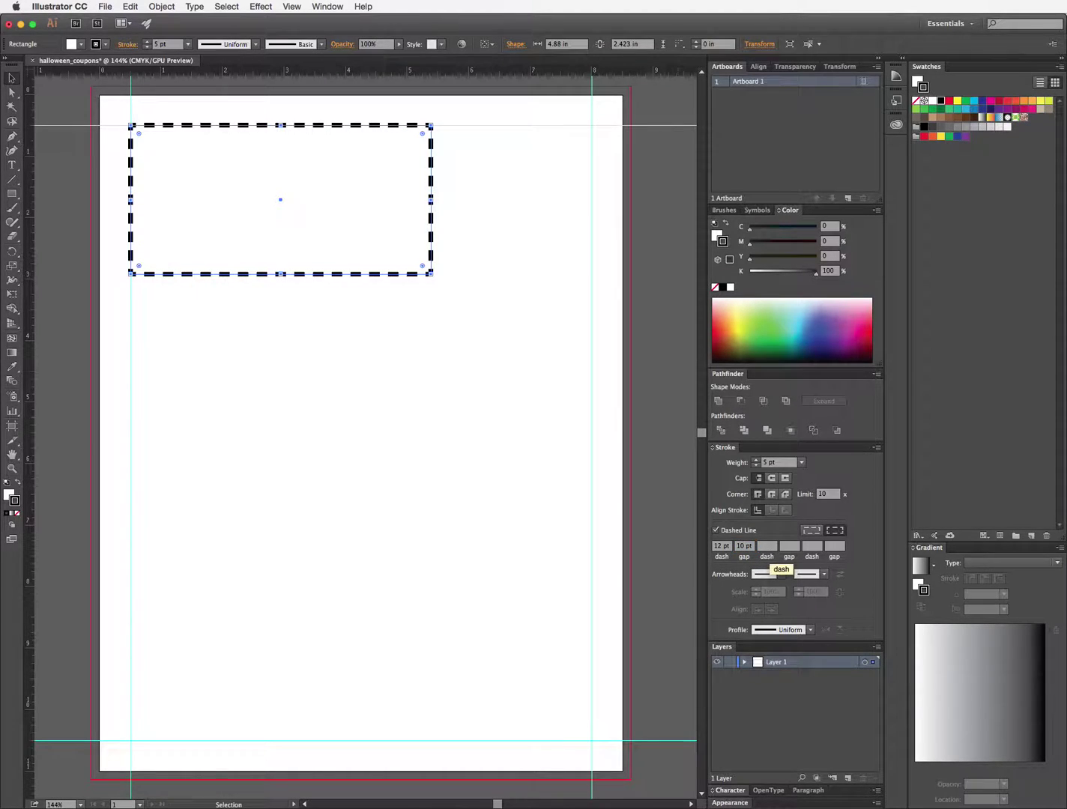
left_click(823, 576)
mouse_move(821, 612)
left_mouse_down()
mouse_move(819, 730)
mouse_move(821, 604)
left_mouse_up()
left_click(864, 574)
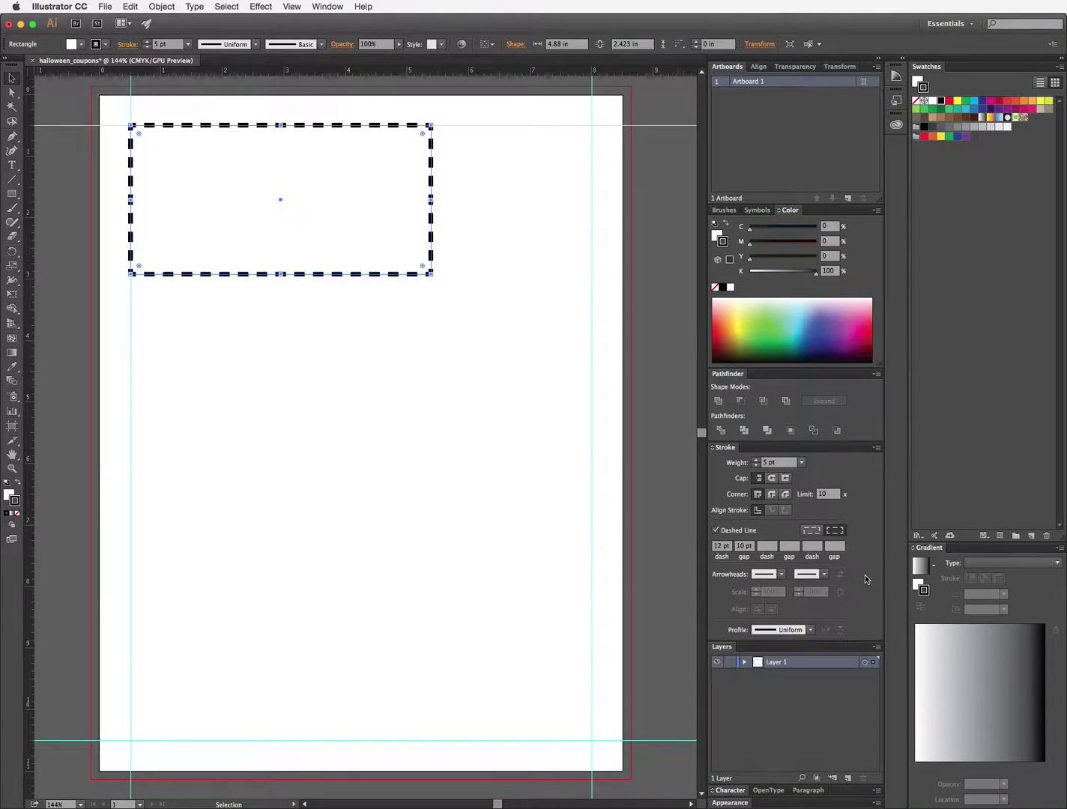
Step: Reduce the dashed rectangle's height to about 2.33 in and restore its stroke weight to 5 pt
left_click(13, 78)
left_click_drag(281, 275, 281, 267)
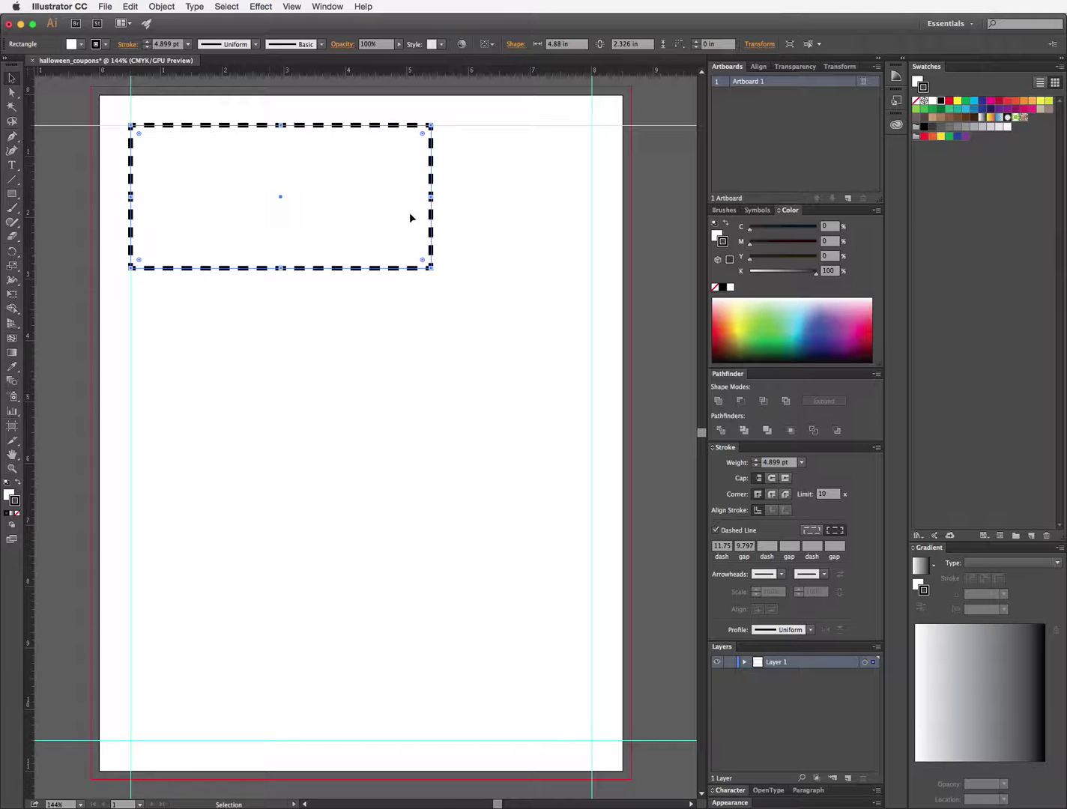
left_click(802, 462)
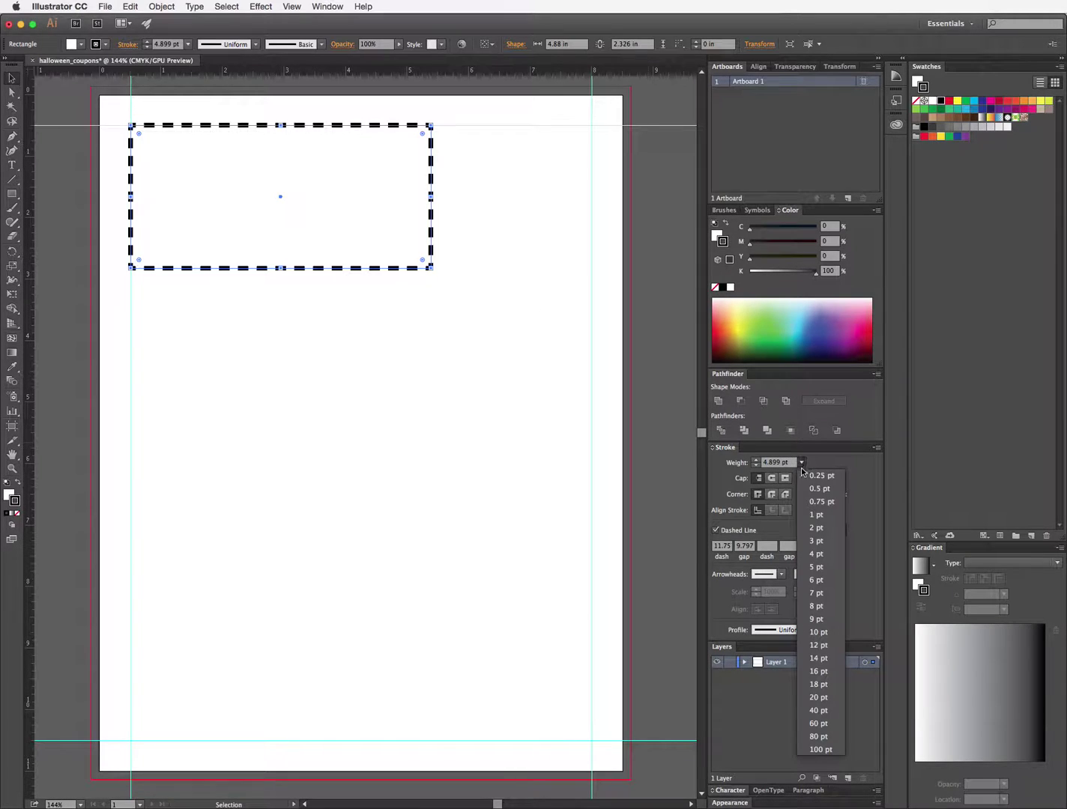
left_click(816, 567)
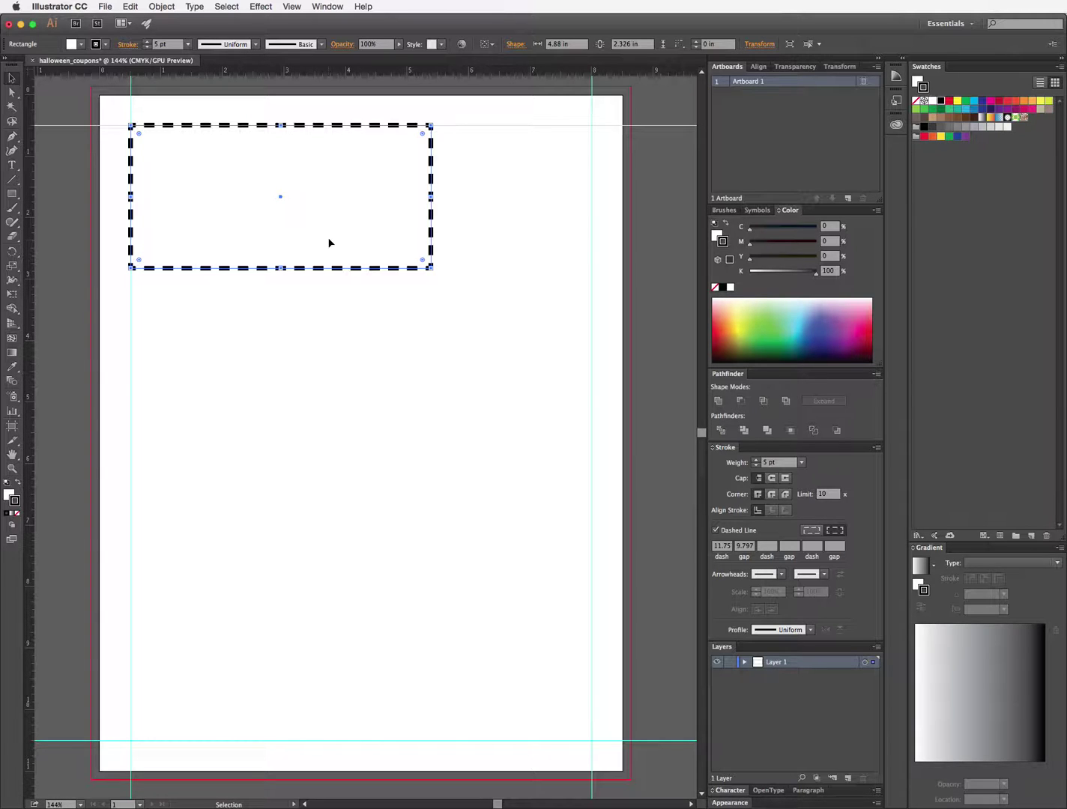
Step: Duplicate the dashed rectangle three times down the page, setting the last copy on the lower margin guide
left_click_drag(344, 268, 373, 742)
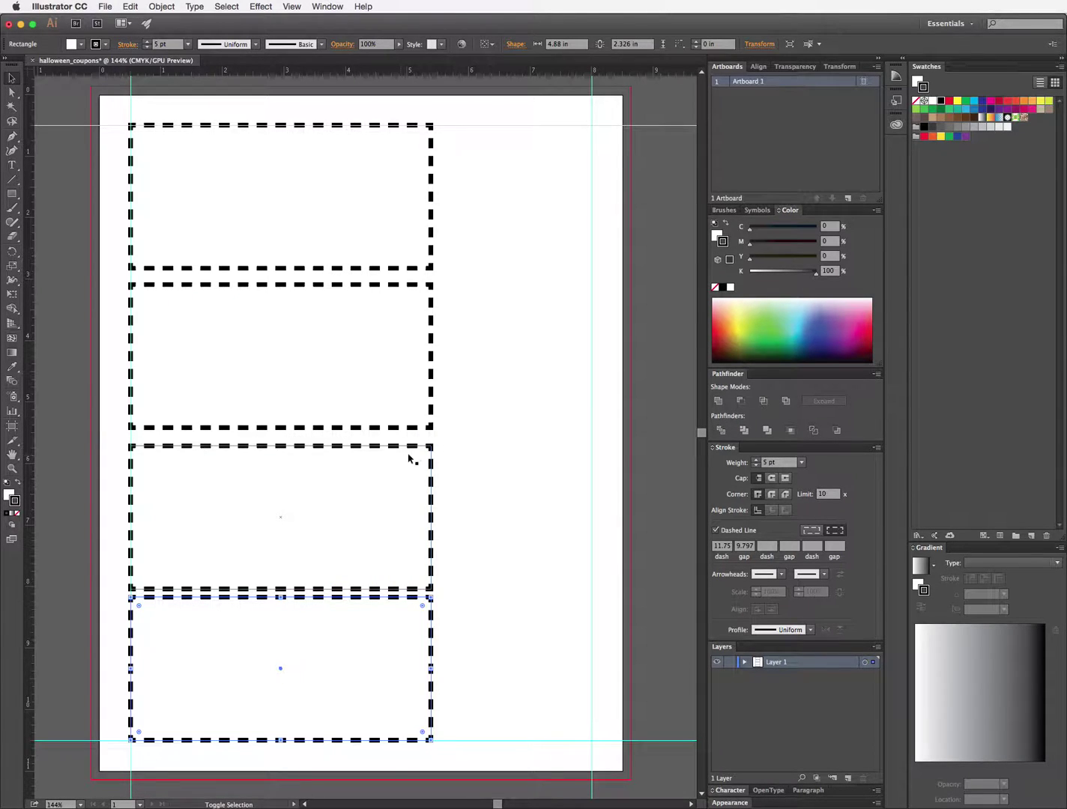
Step: Select all four dashed coupon rectangles together
left_click(11, 78)
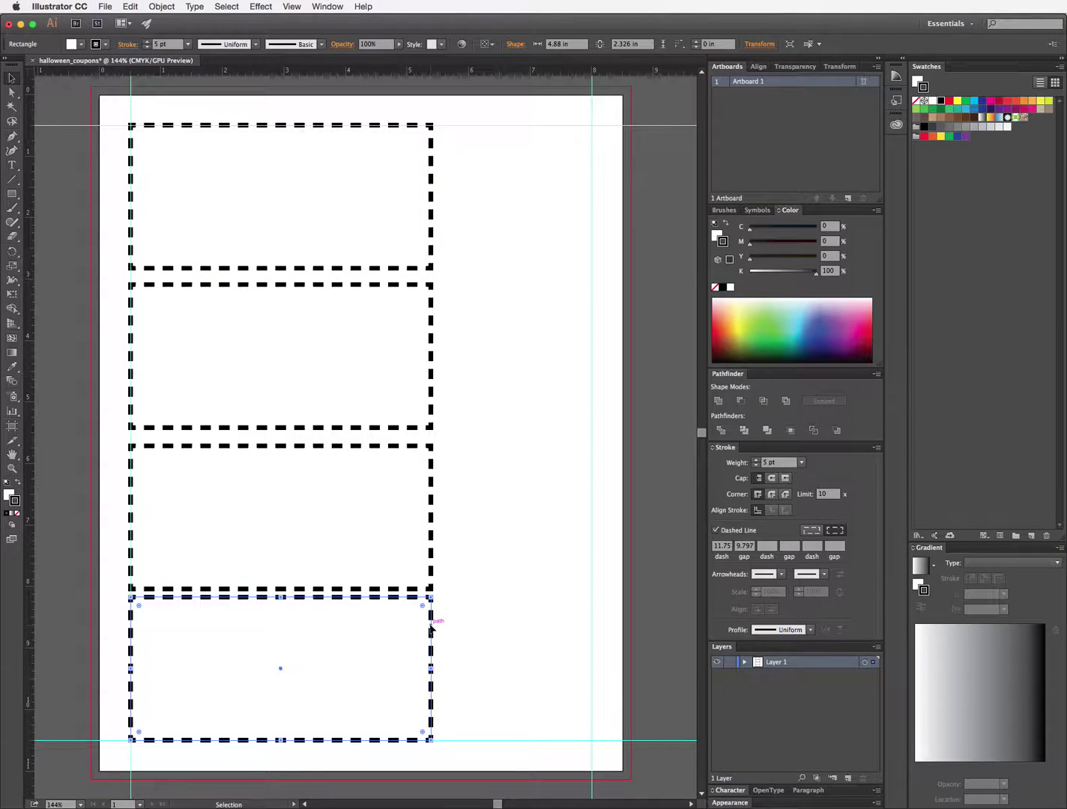
left_click(432, 581, "shift")
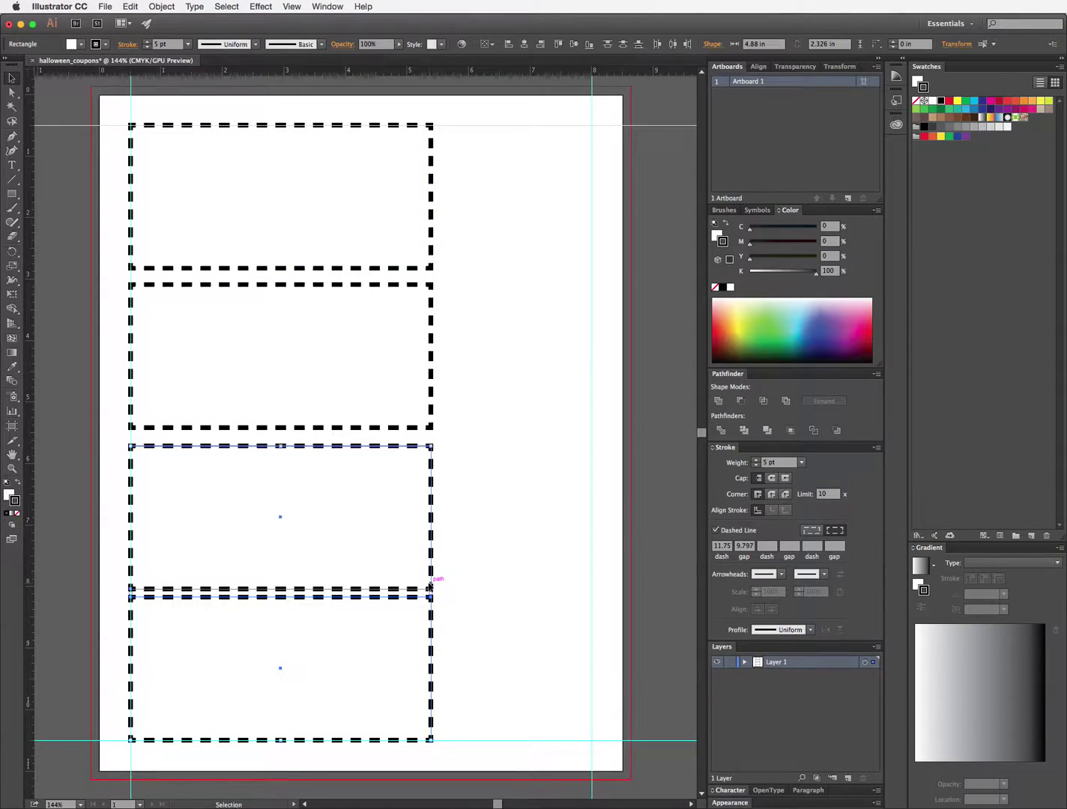
left_click(422, 430, "shift")
left_click(428, 269, "shift")
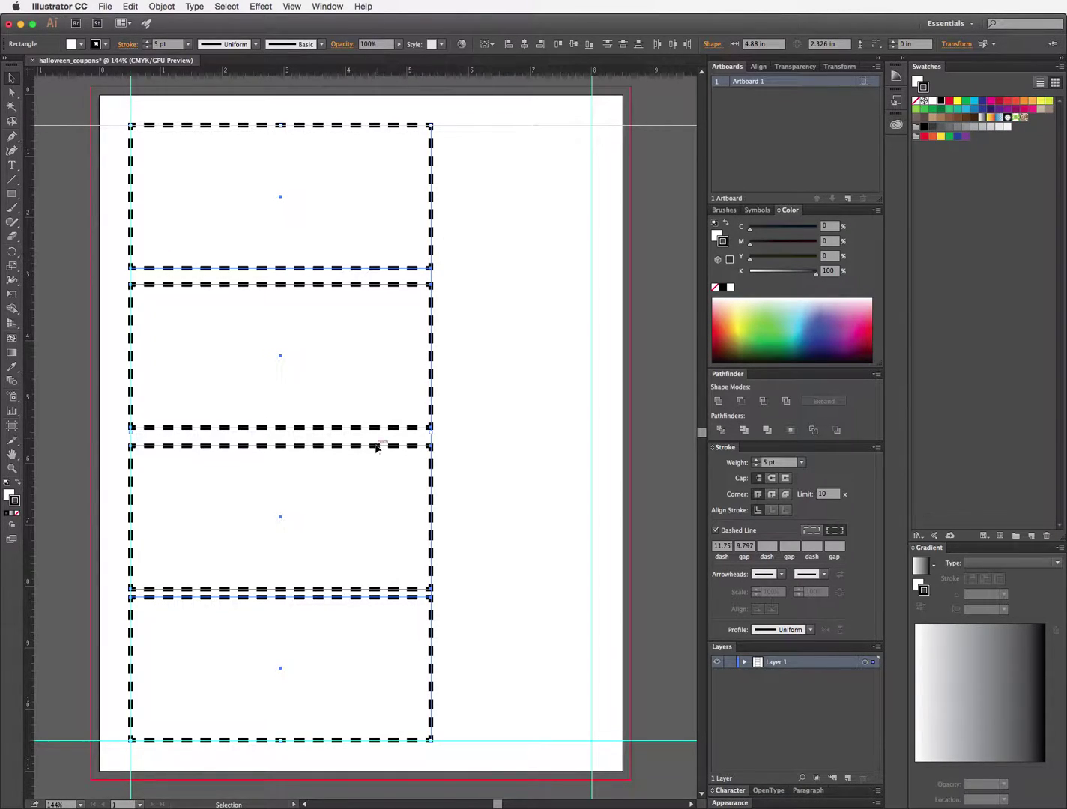
Step: Try distributing the four rectangles vertically by their centers relative to the artboard, and undo it
left_click(493, 45)
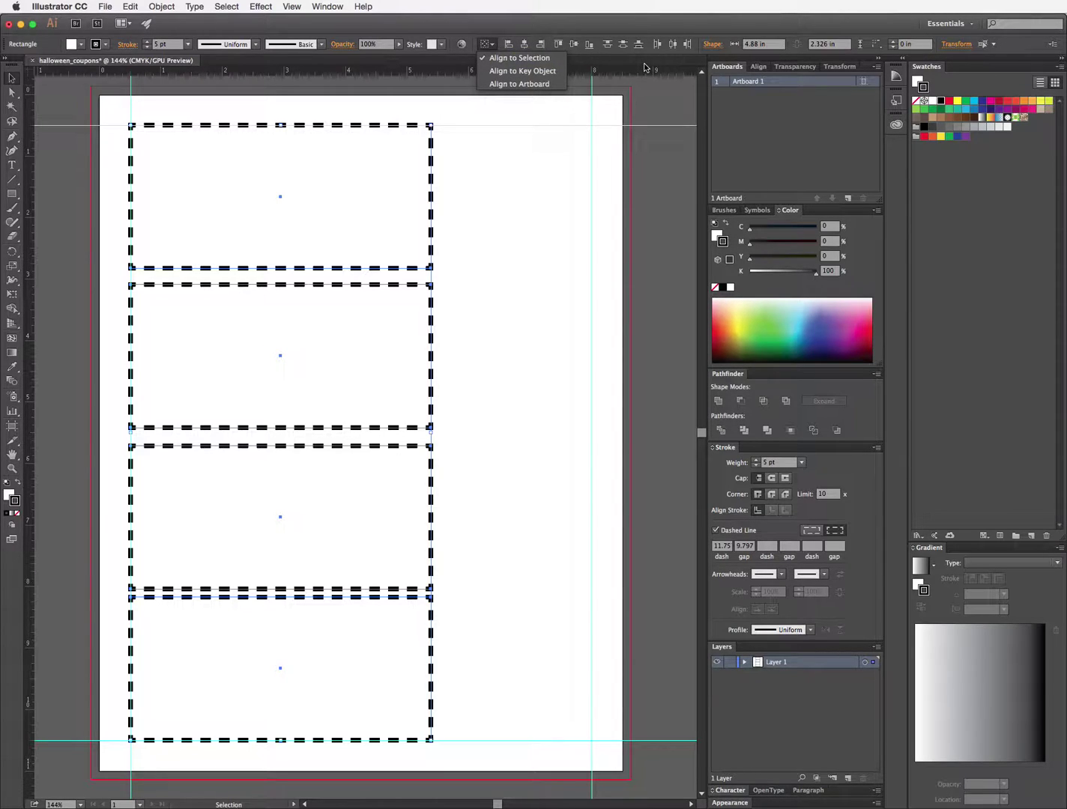
left_click(532, 83)
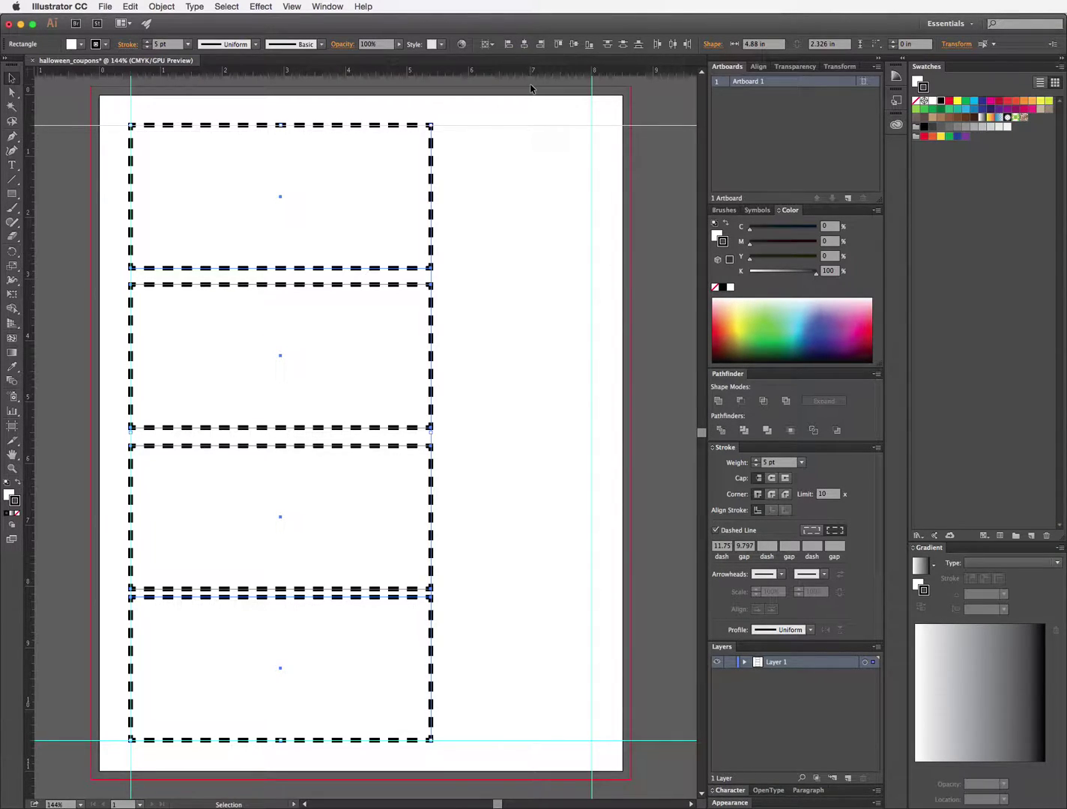
left_click(621, 47)
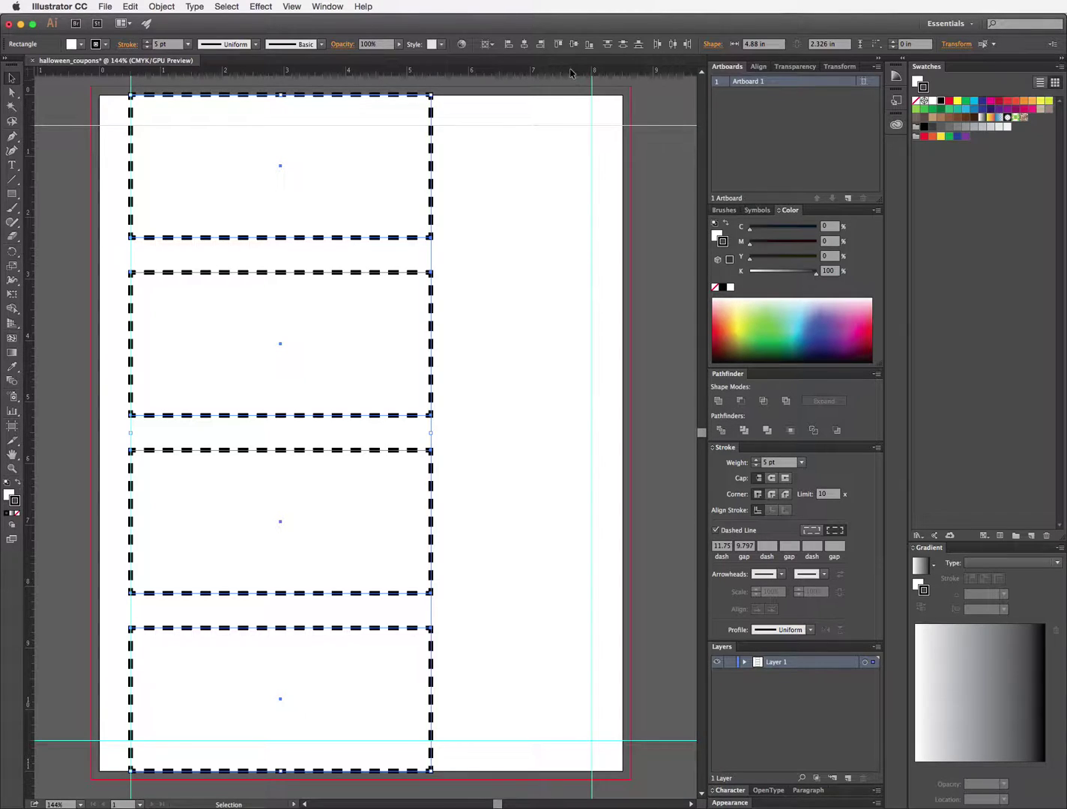
key("super+z")
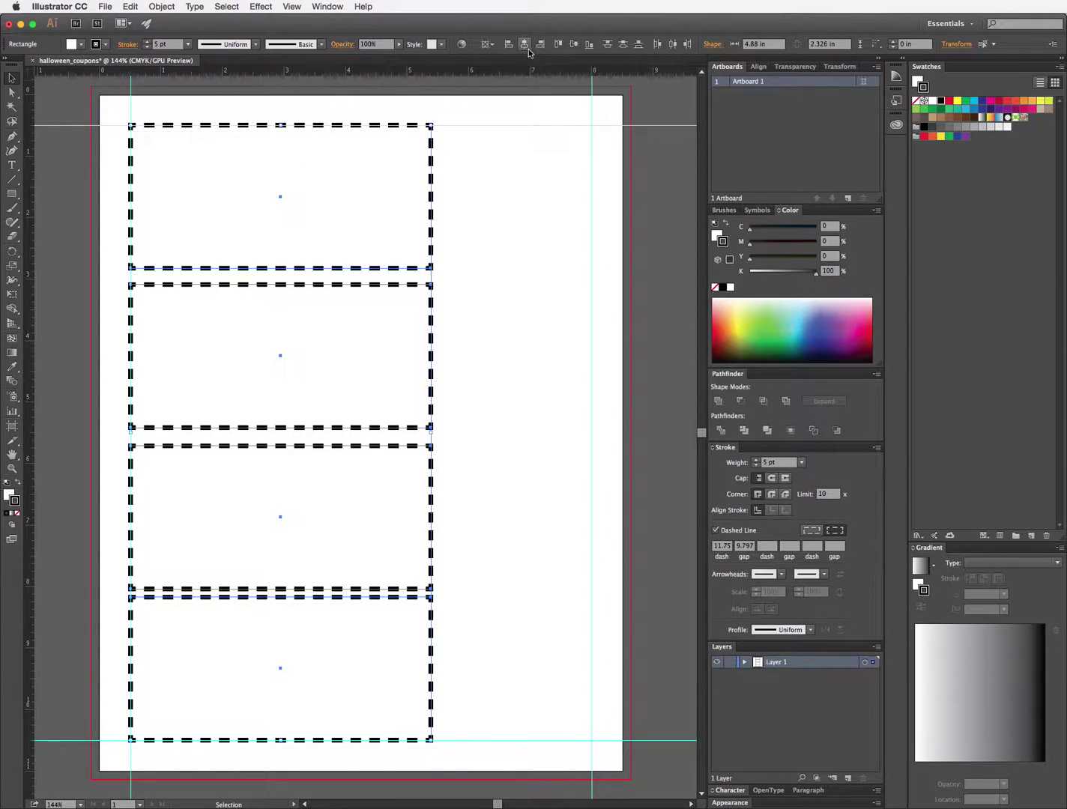
Step: Distribute the four dashed rectangles evenly by their vertical centers, aligned to the selection
left_click(487, 48)
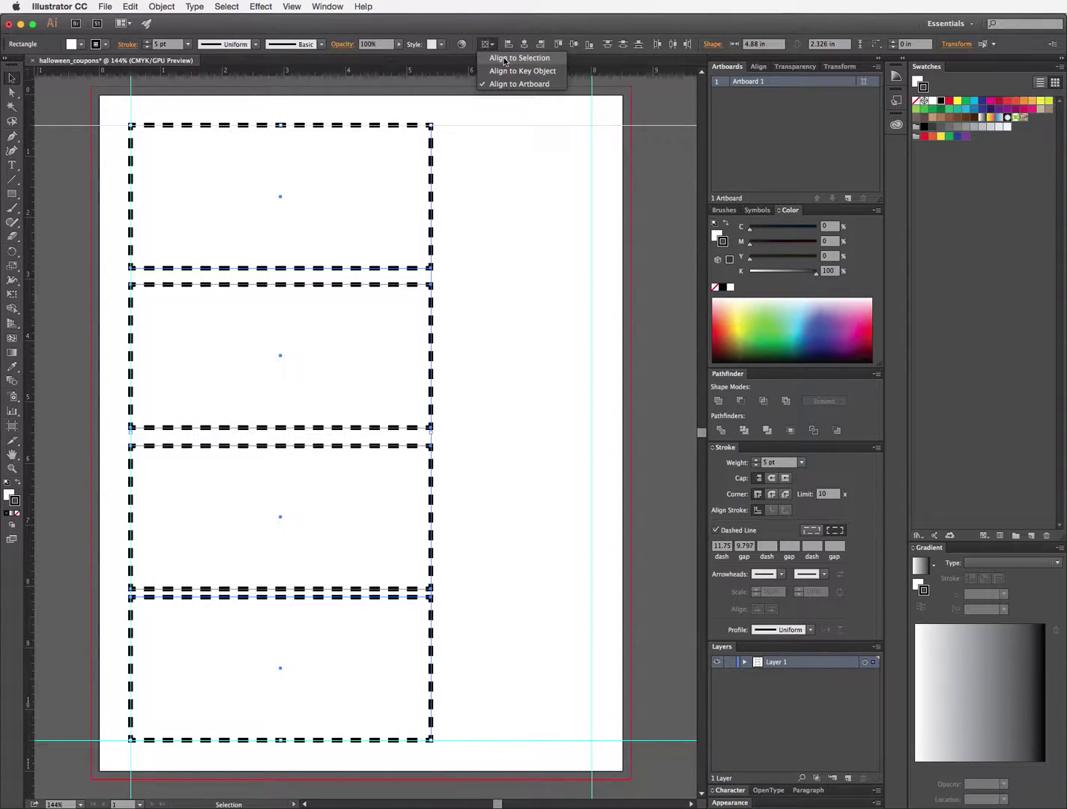
left_click(504, 59)
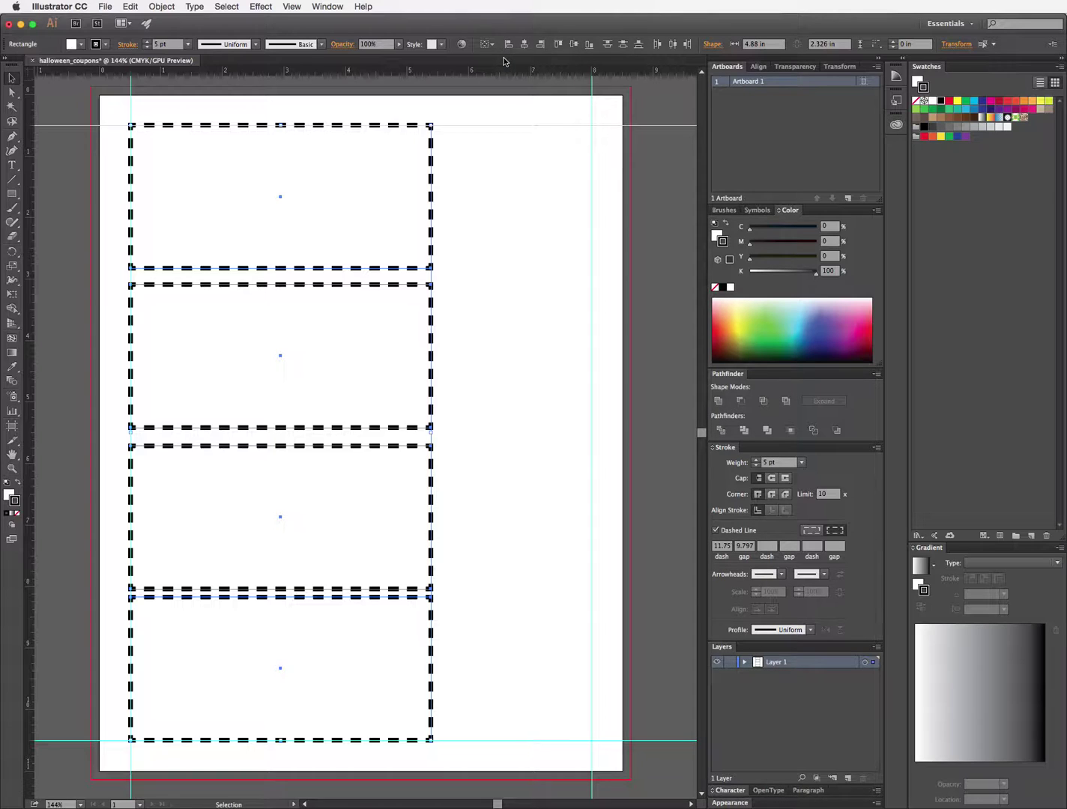
left_click(623, 47)
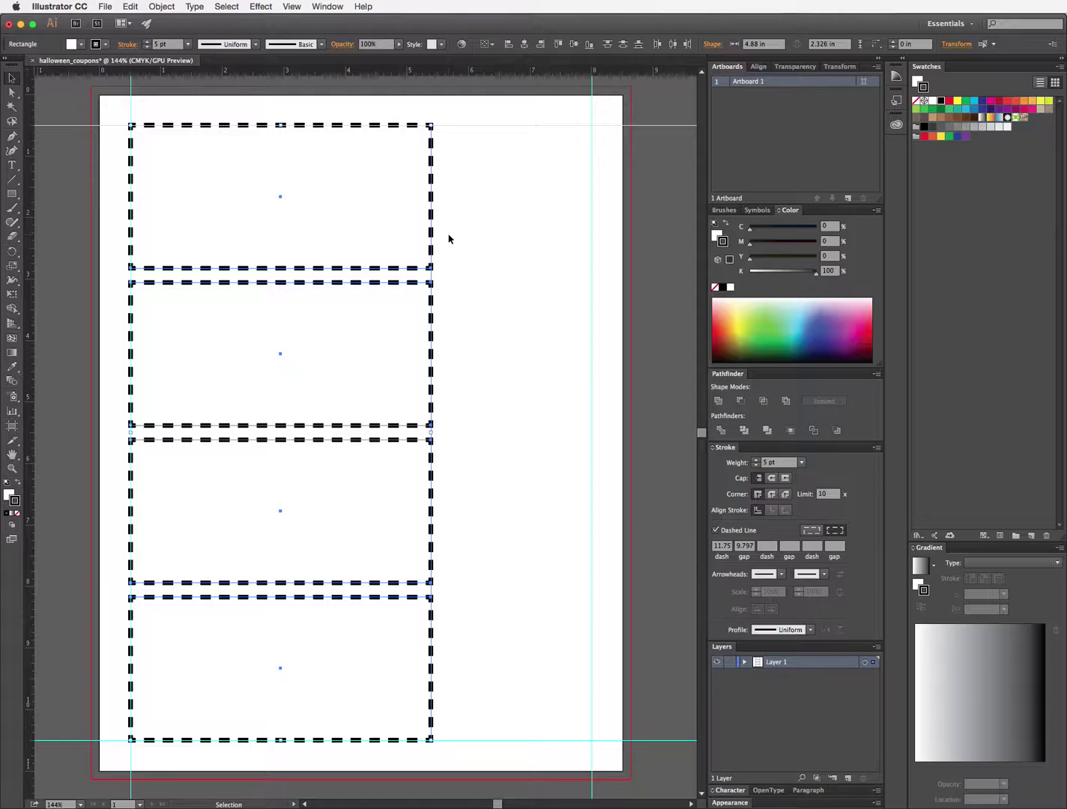
Step: Rename the layer holding the dashed rectangles as coupons
left_click(12, 166)
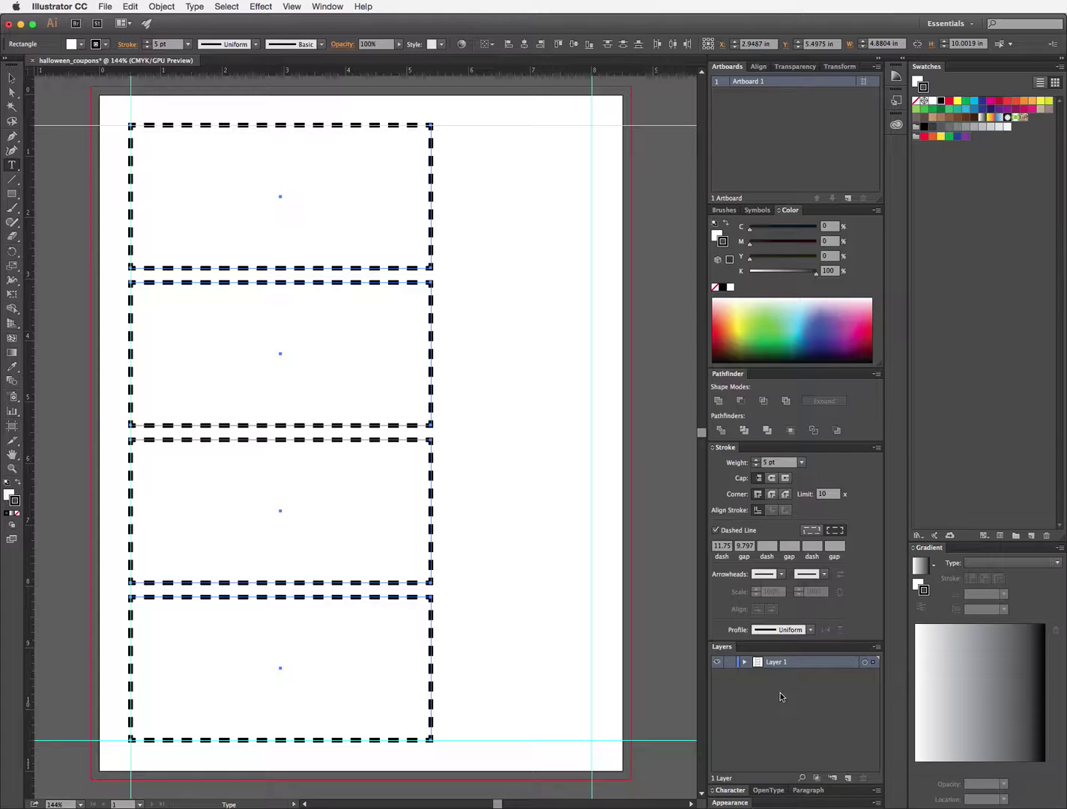
left_click(777, 664)
double_click(778, 664)
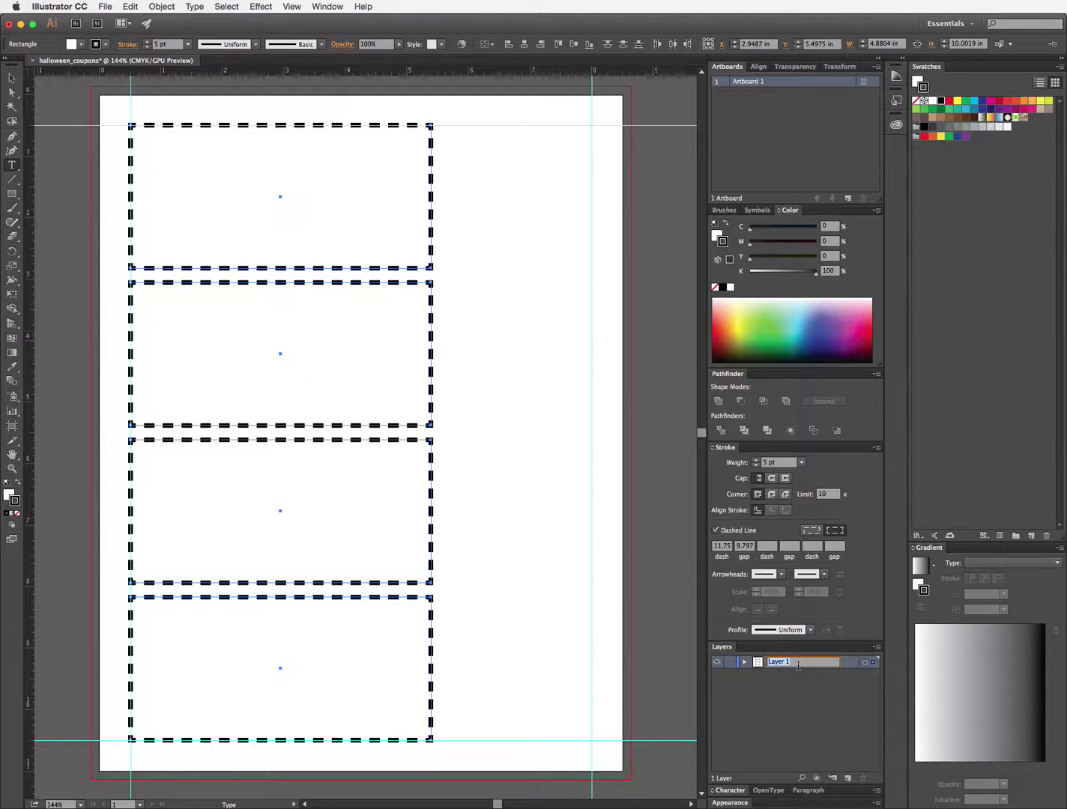
type("coupons")
Step: Add a new layer named text above the coupons layer and lock the coupons layer
left_click(847, 777)
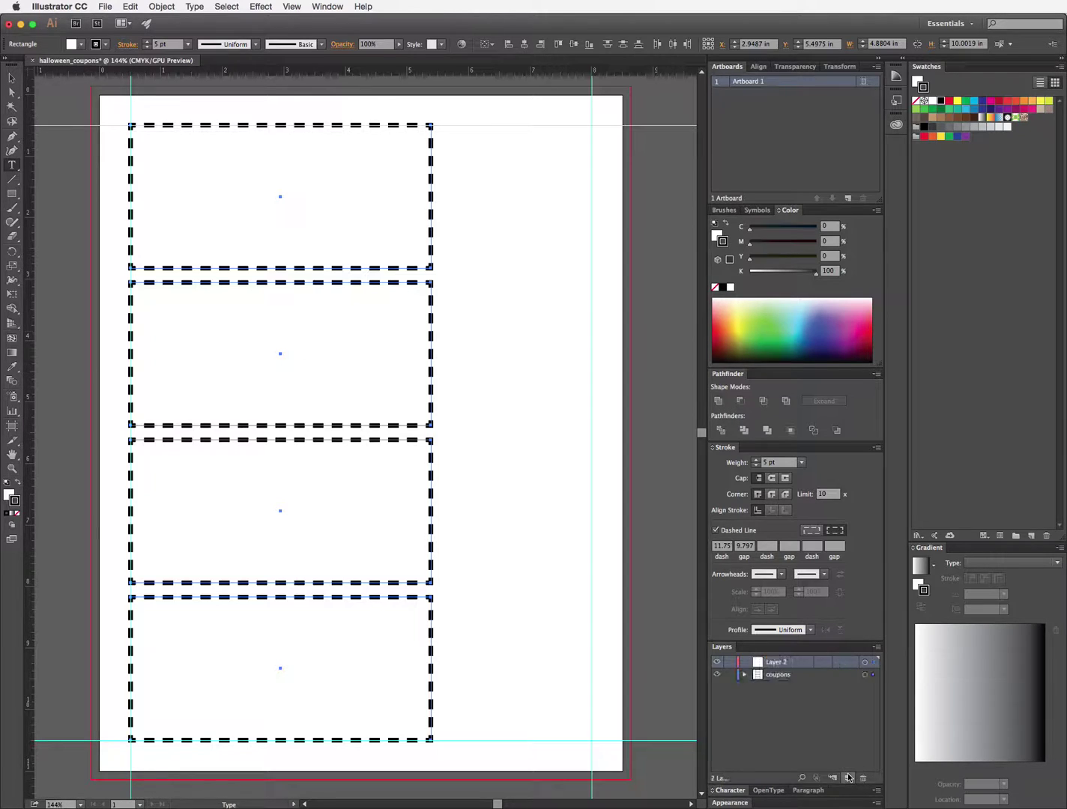
left_click(779, 665)
double_click(781, 663)
type("text")
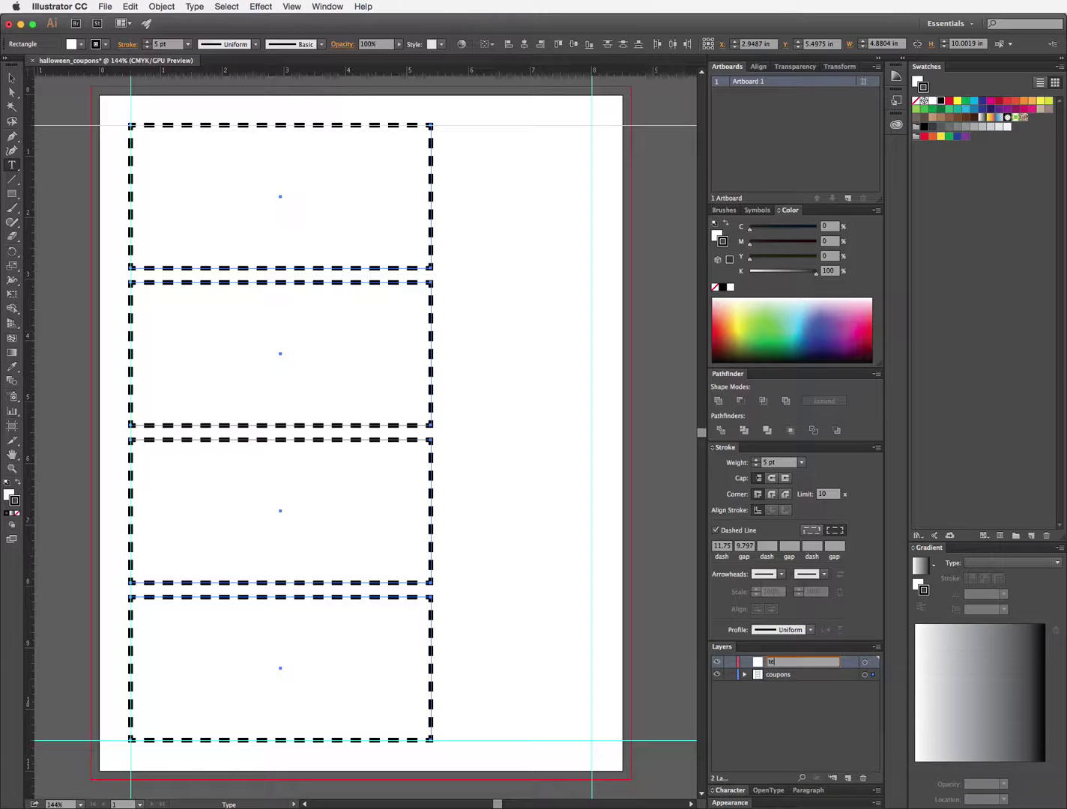
key("Return")
left_click(731, 674)
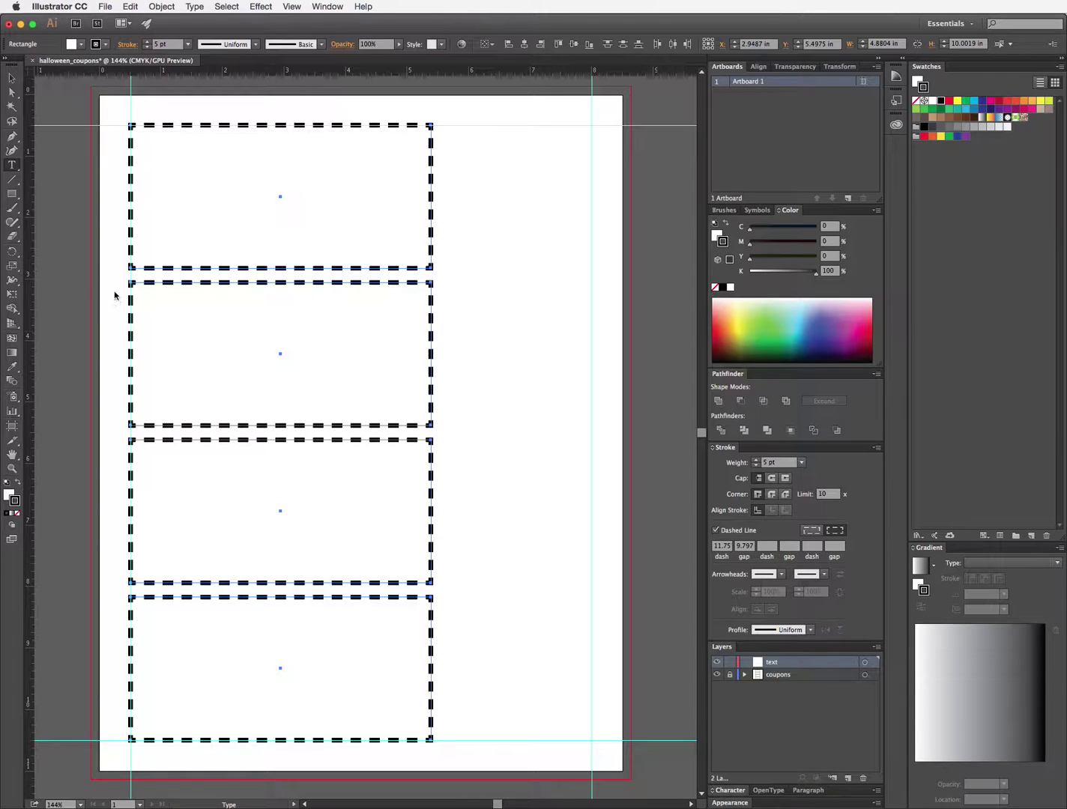
Step: Create a text frame about 3.06 by 2.01 in inside the right part of the first coupon and enter SPECIAL
left_click(11, 165)
key("ctrl+shift+a")
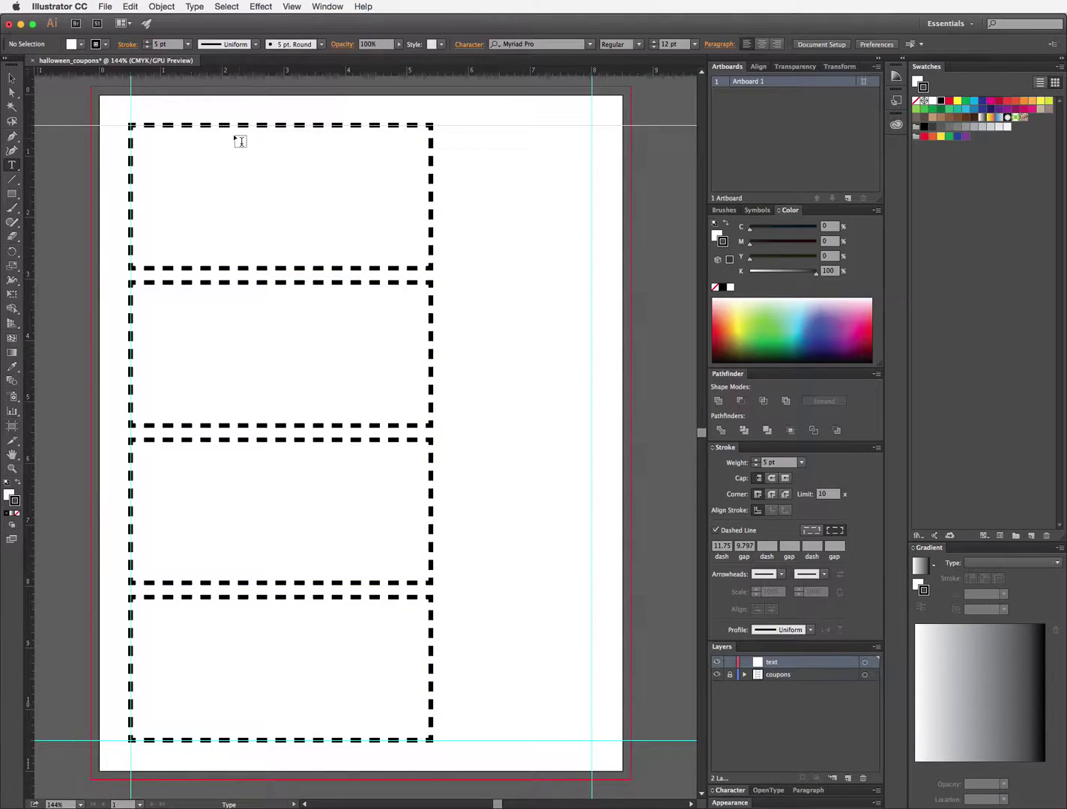
left_click_drag(233, 137, 420, 257)
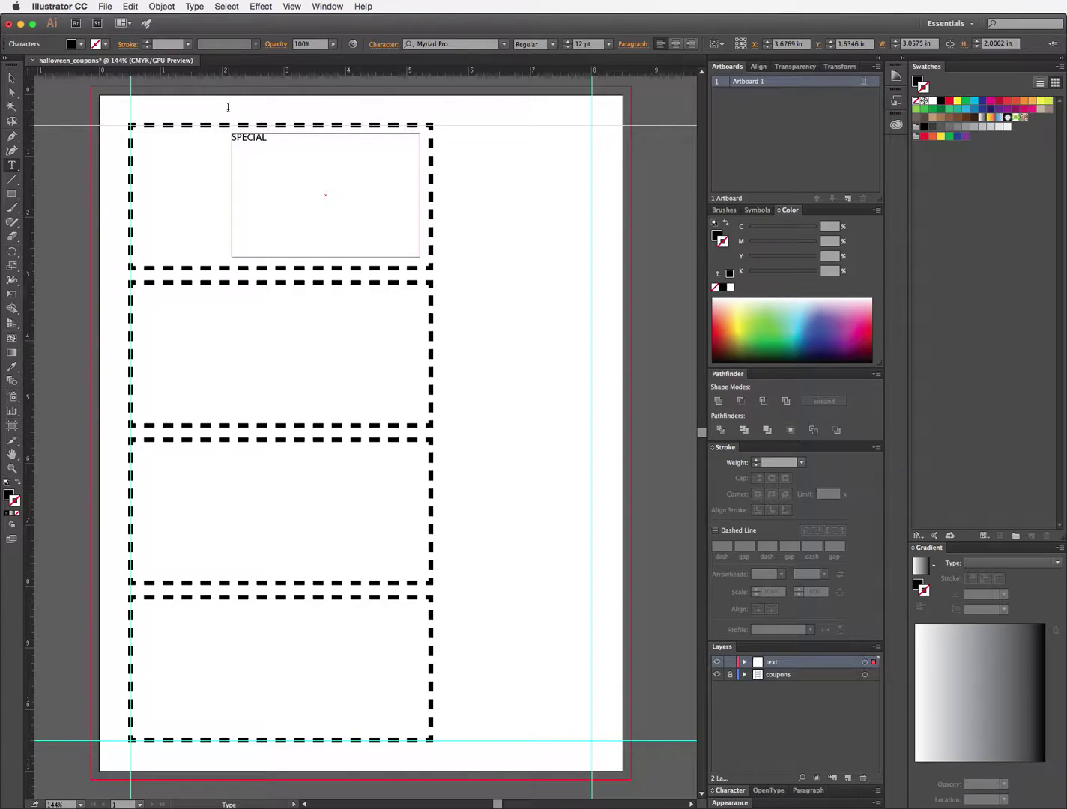
Step: Set the SPECIAL heading in the Double Feature font
key("super+a")
left_click(503, 45)
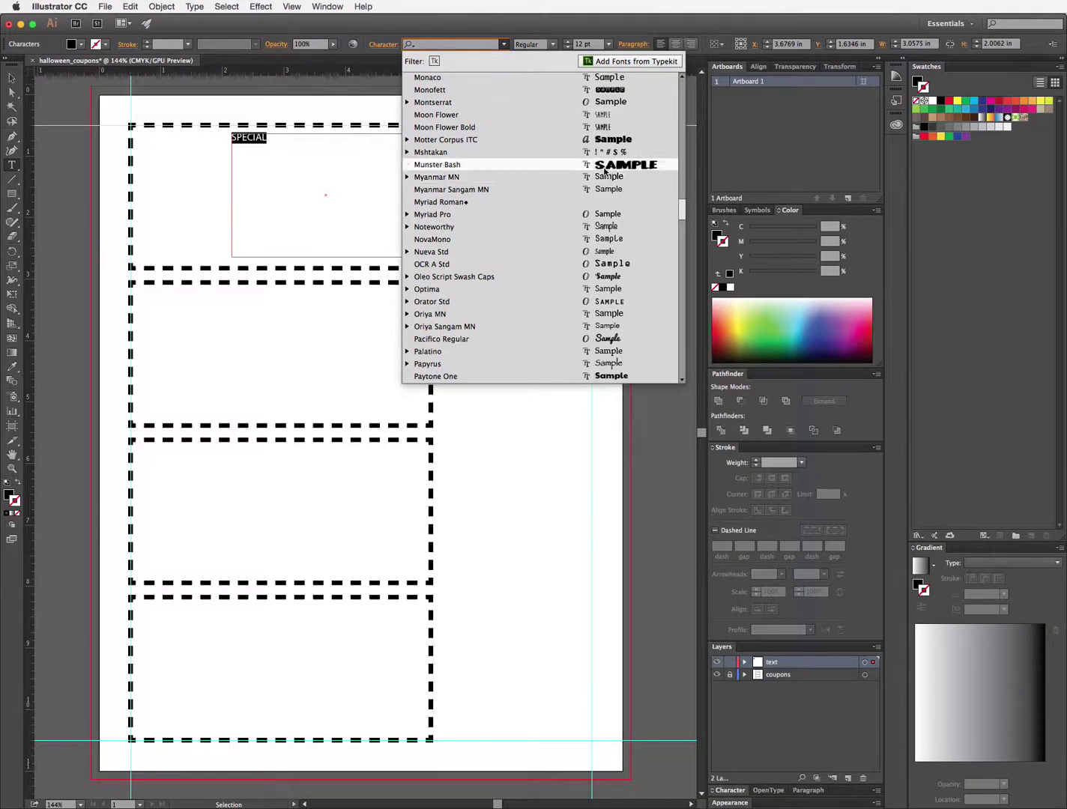
left_click_drag(681, 216, 684, 150)
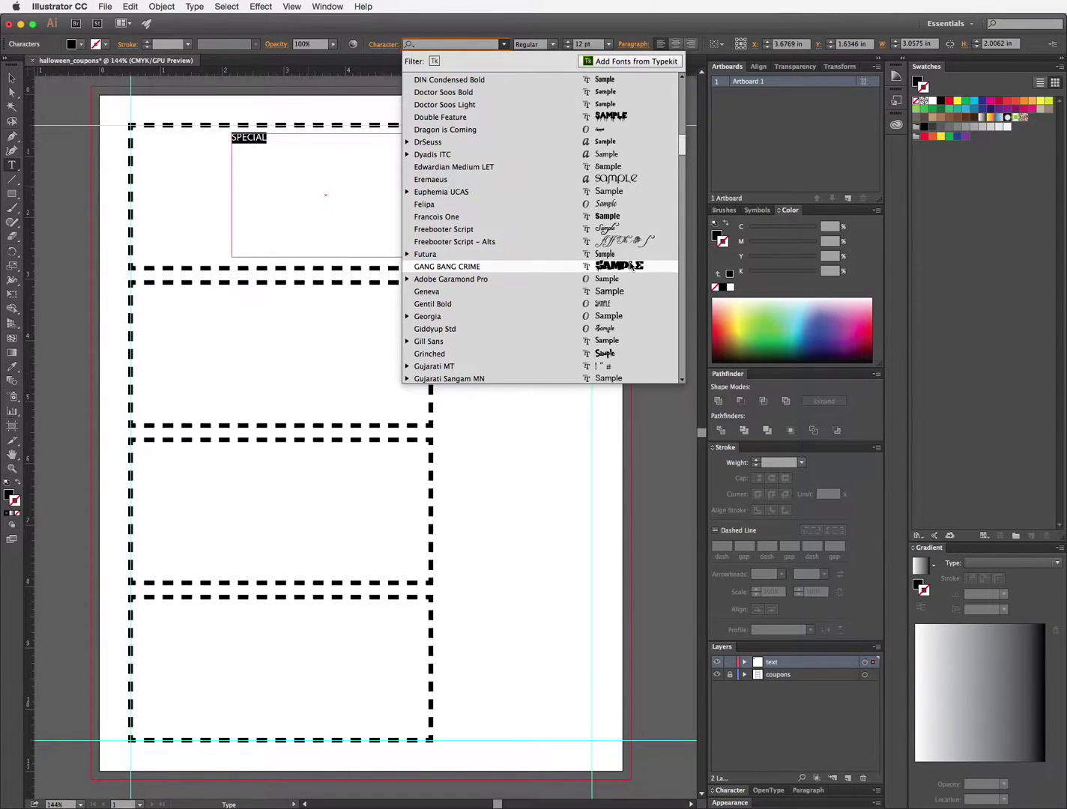
left_click(610, 116)
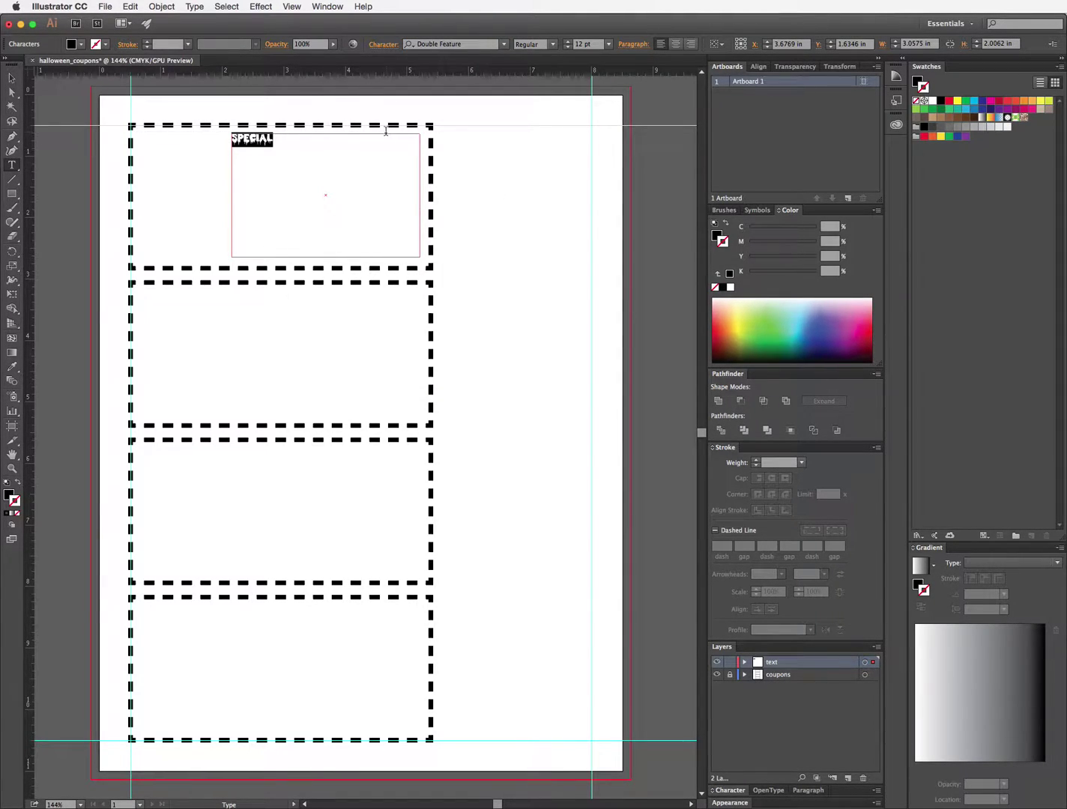
Step: Center the SPECIAL heading in its text frame and set its font size to 24 pt
left_click(676, 45)
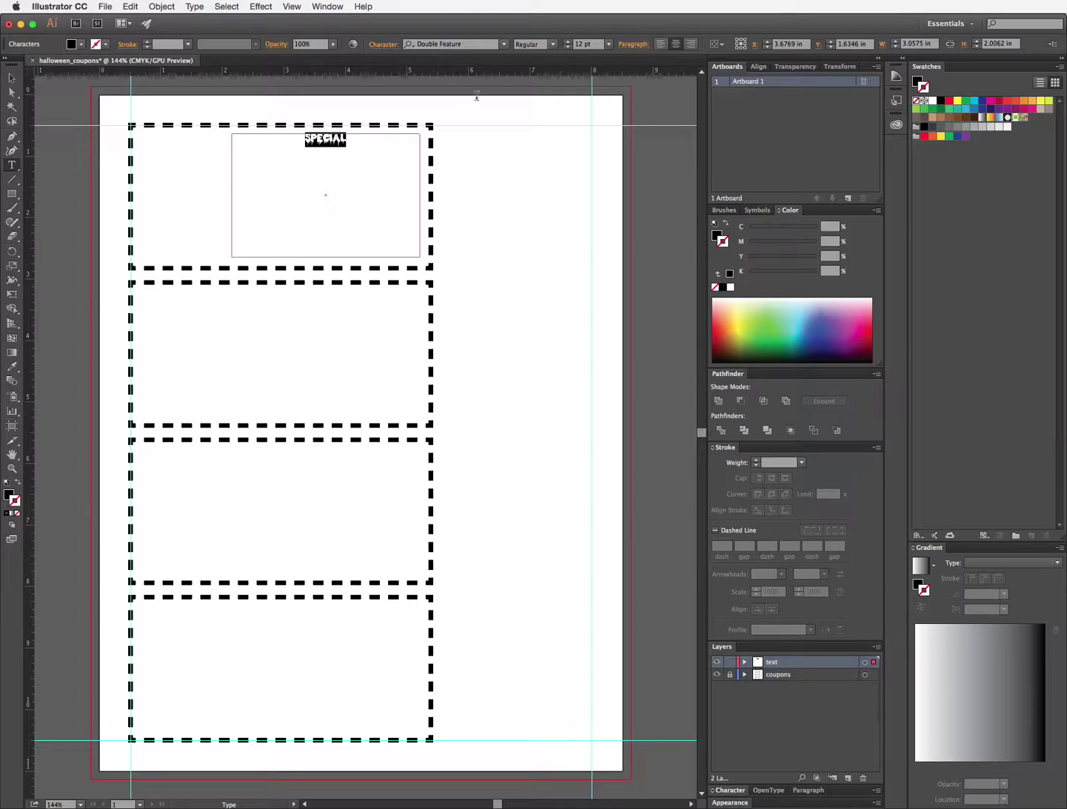
left_click(609, 44)
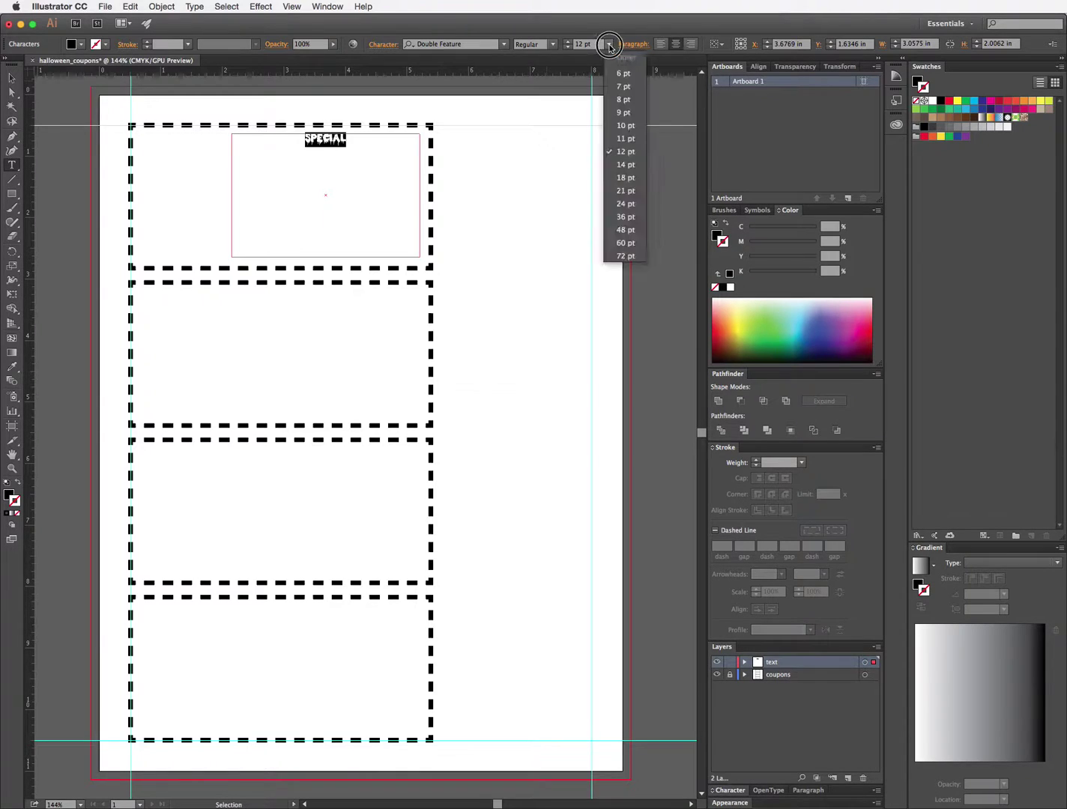
left_click(627, 203)
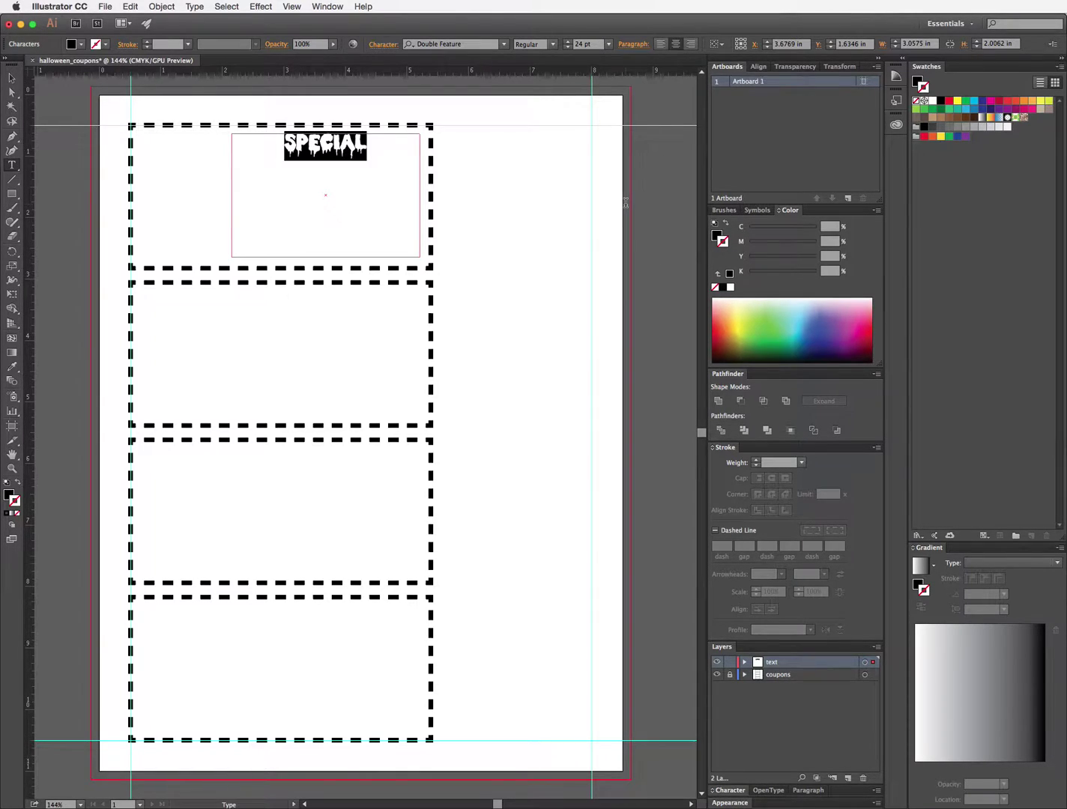
left_click(609, 45)
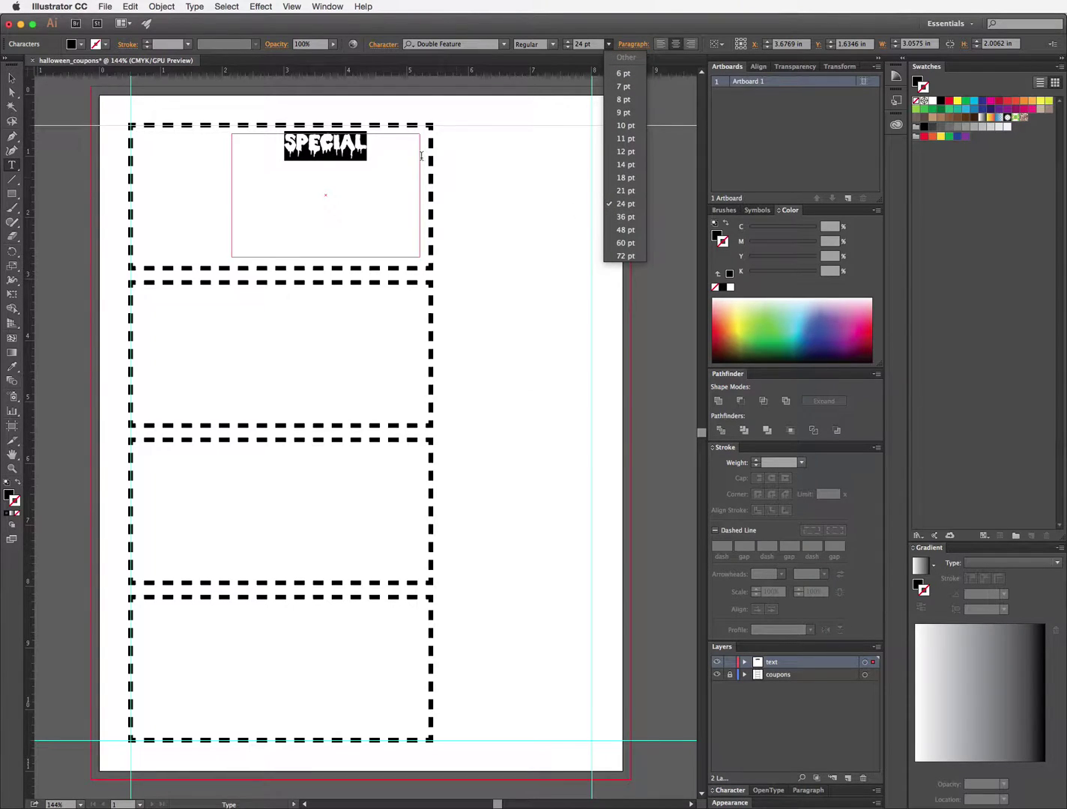
left_click(384, 152)
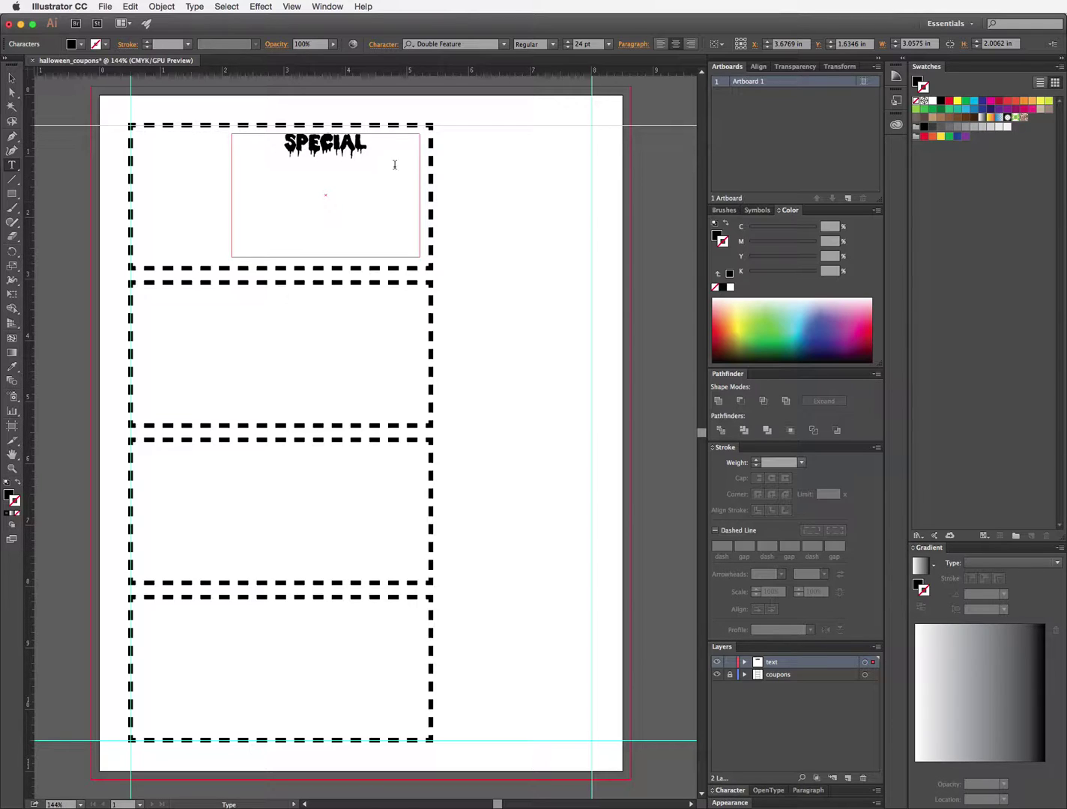
key("Escape")
Step: Add the lines BUYONE GET ONE and LARGE COFFEE below the SPECIAL heading in Helvetica Bold
left_click(504, 45)
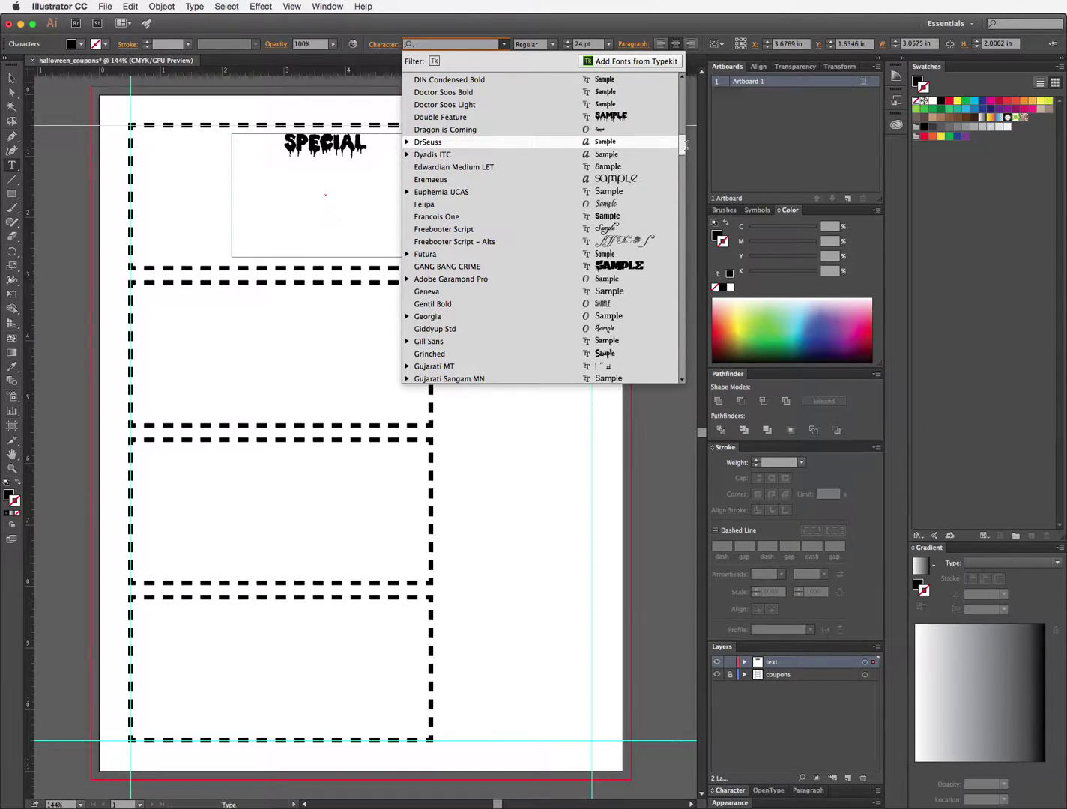
mouse_move(680, 150)
left_mouse_down()
mouse_move(679, 181)
mouse_move(681, 170)
left_mouse_up()
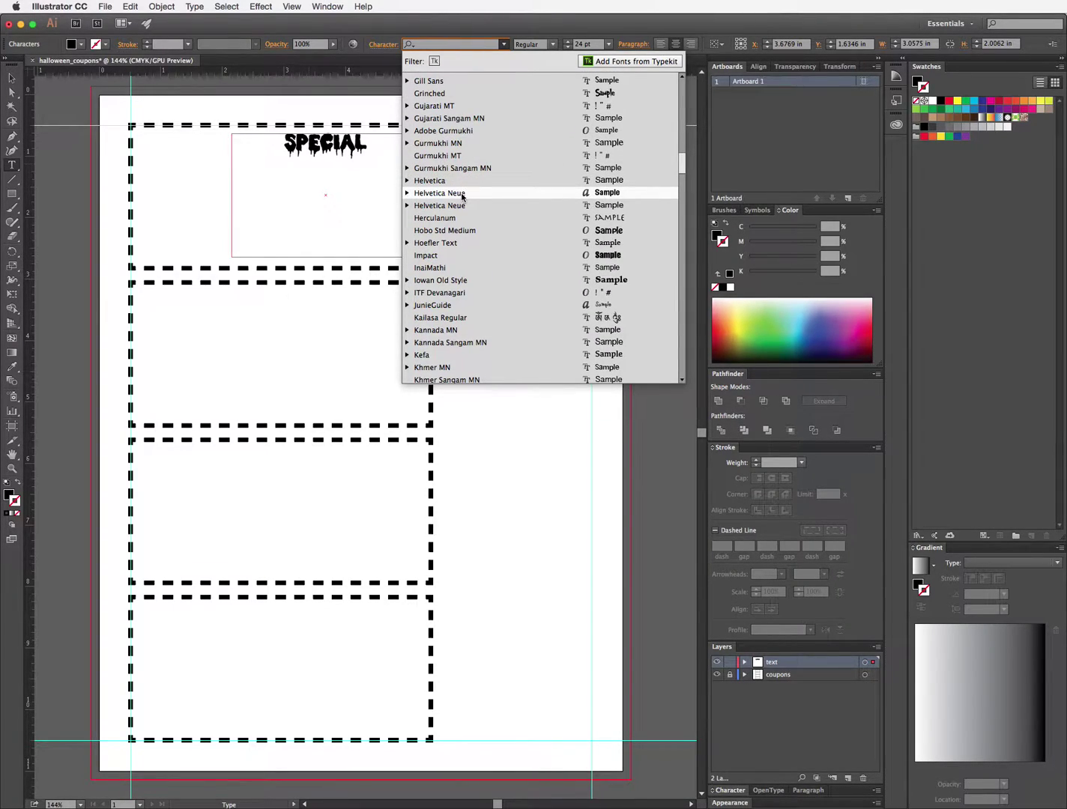
left_click(407, 182)
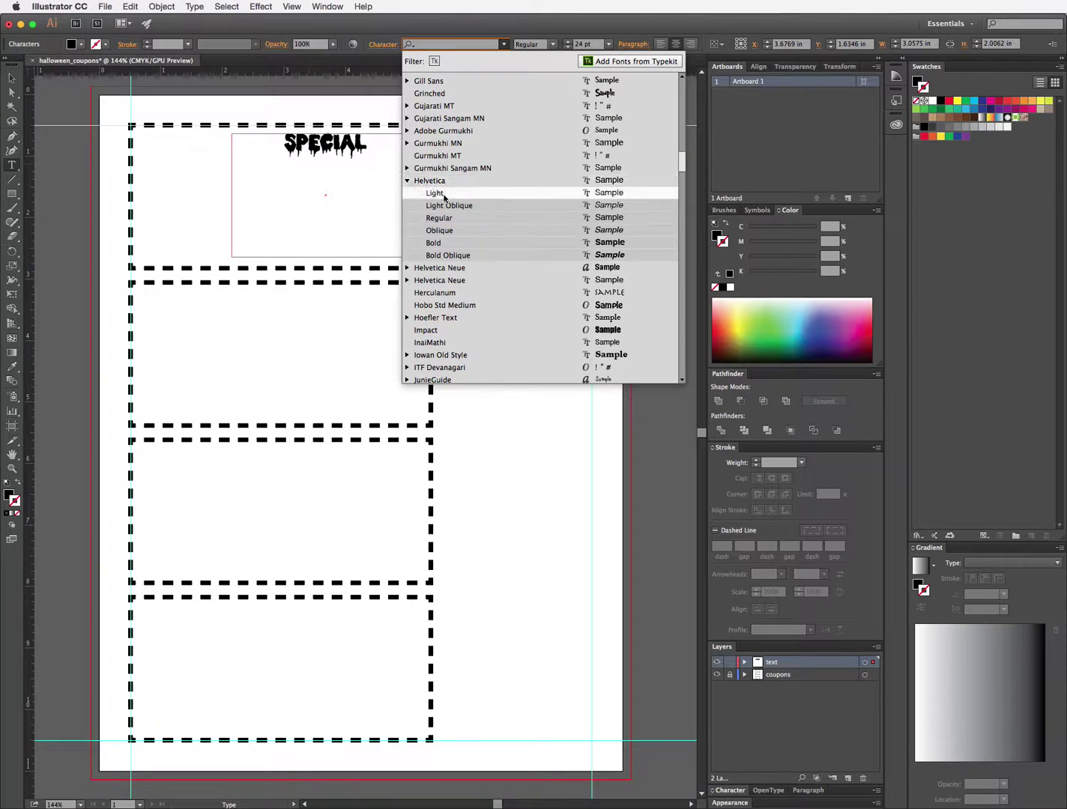
left_click(468, 241)
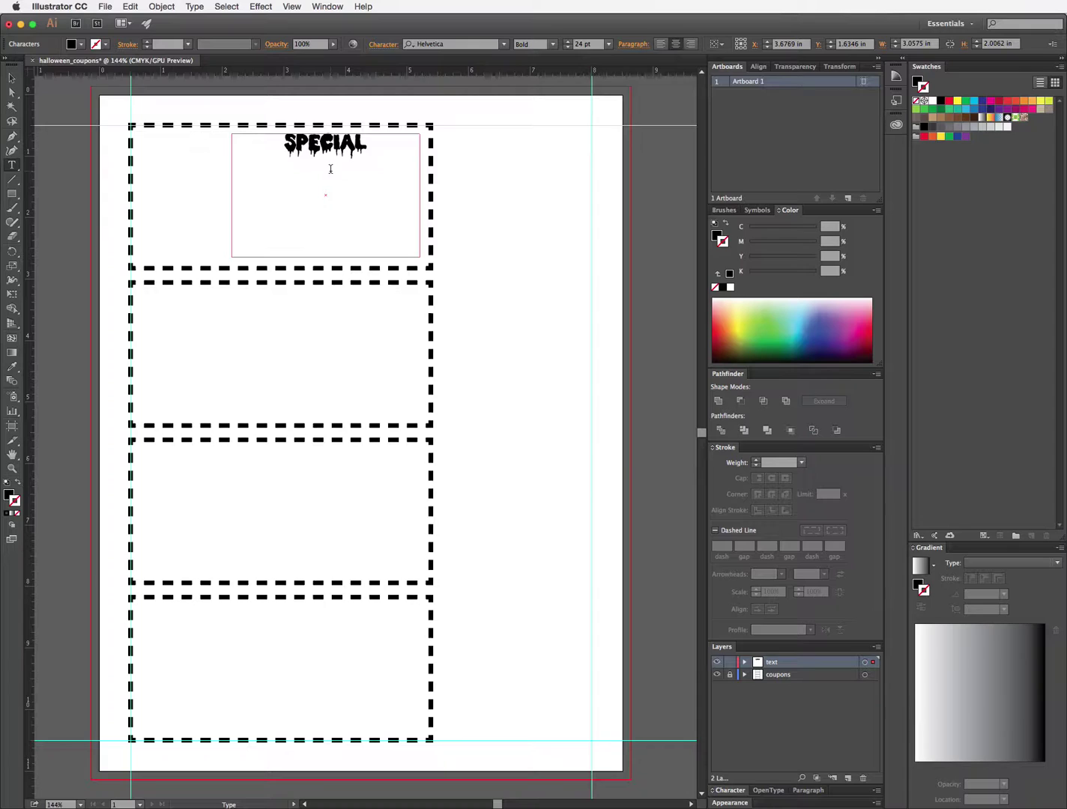
type("BUYONE GE")
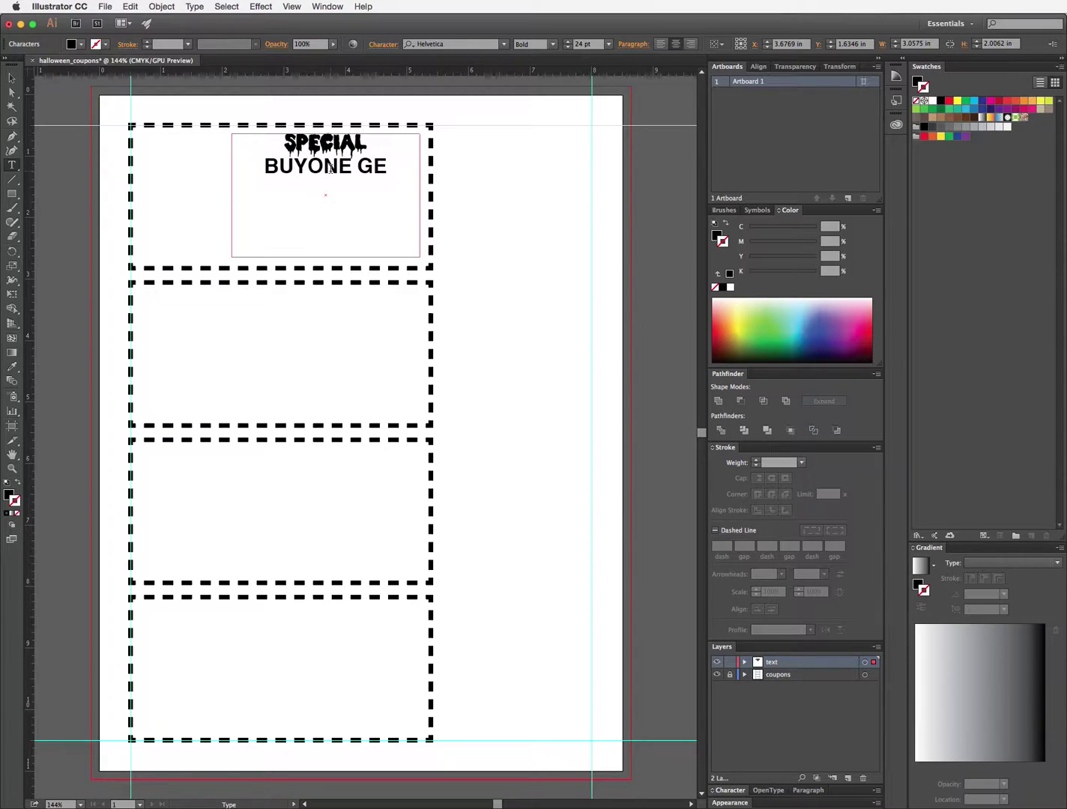
type("T ONE")
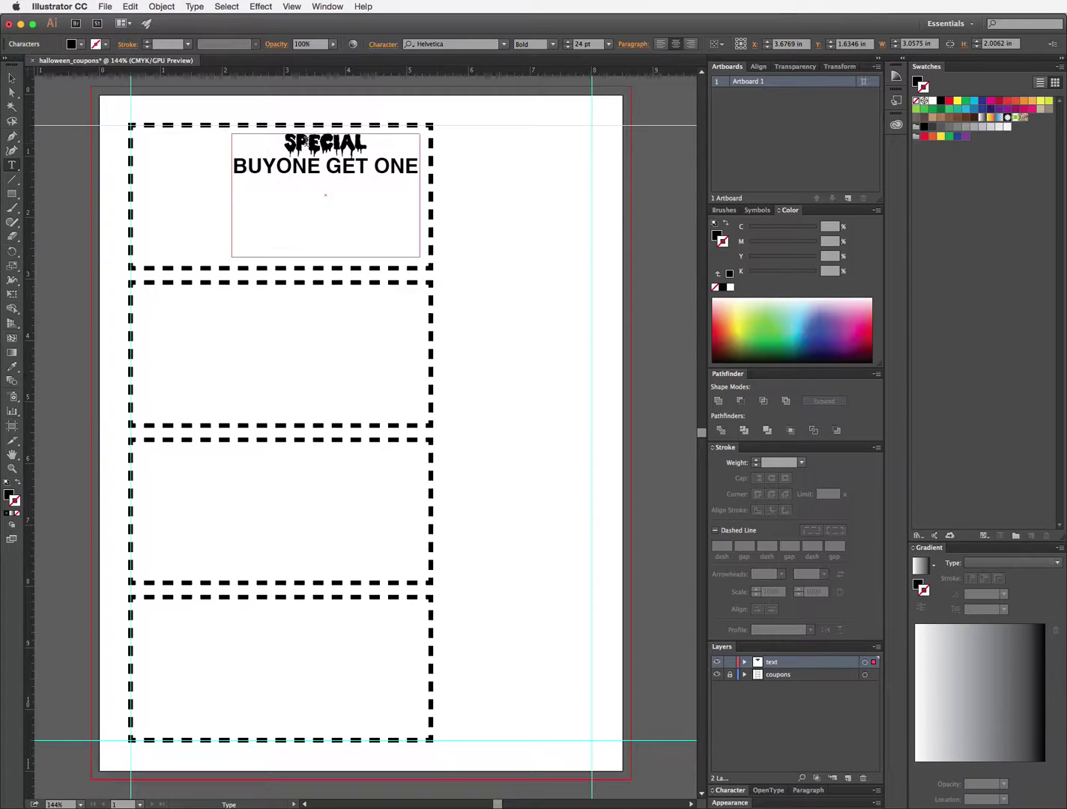
type("LARGE COFFEE")
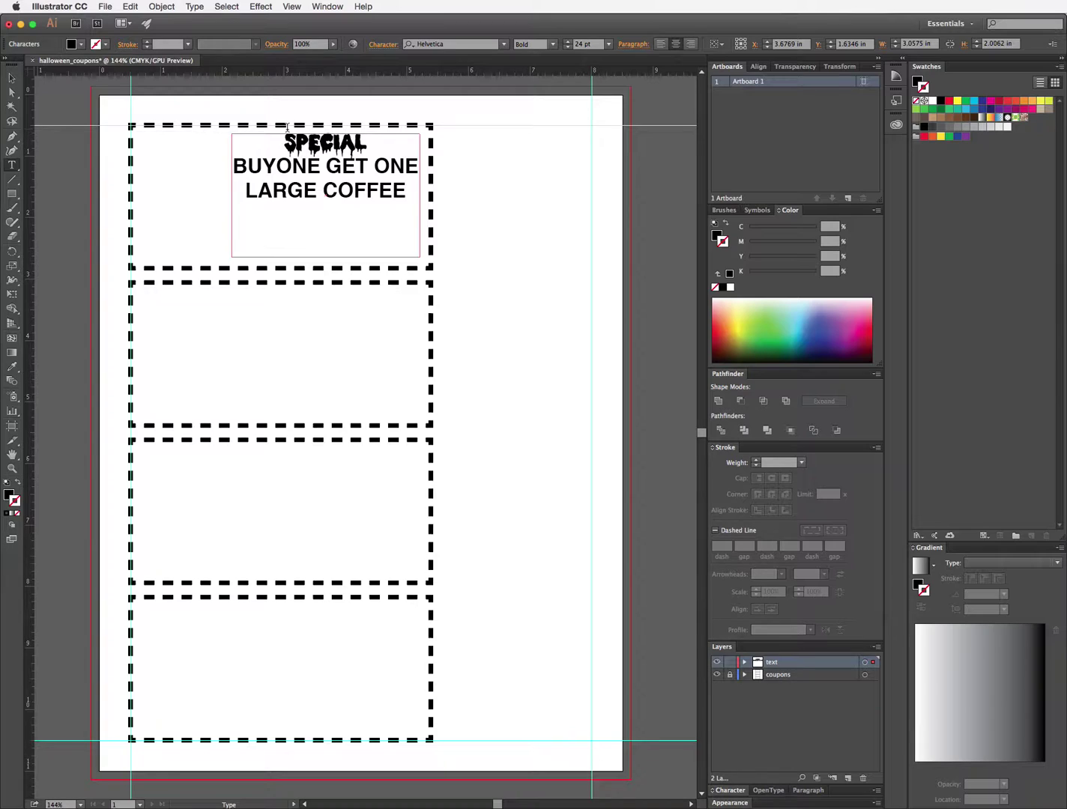
Step: Add OFFER EXPIRES 10-31-16 below the LARGE COFFEE line of the coupon text
type("OFFERE")
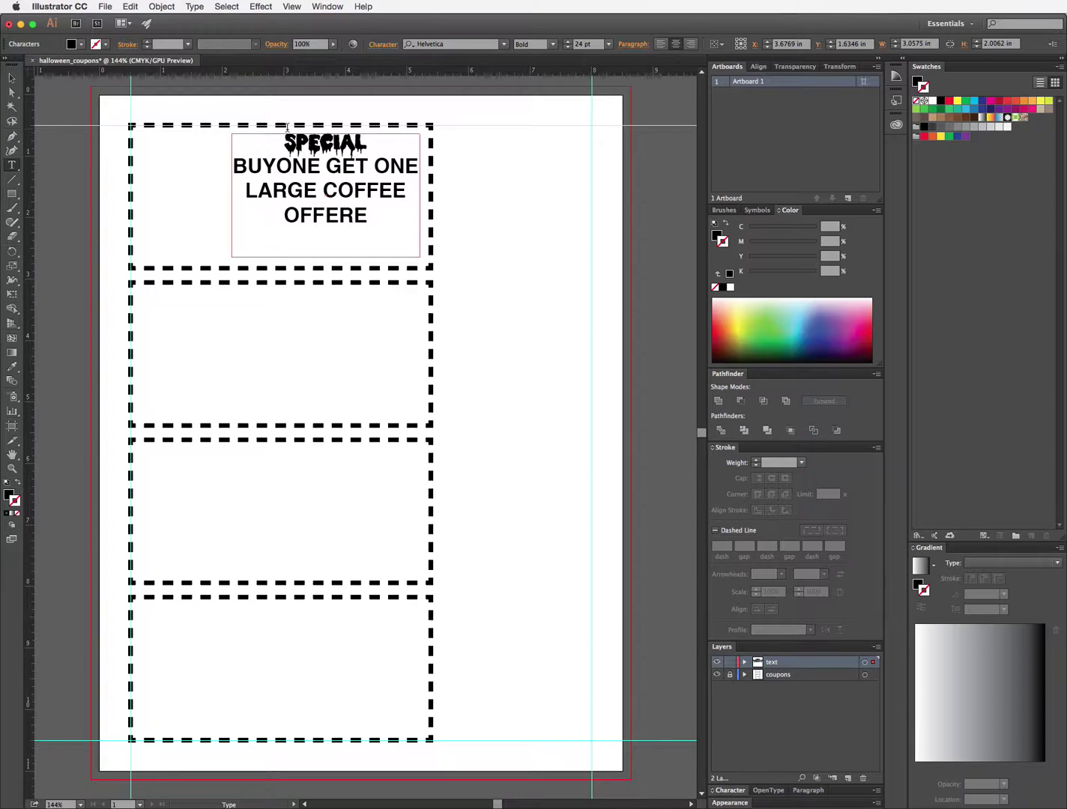
key("BackSpace")
type("EXPIRES")
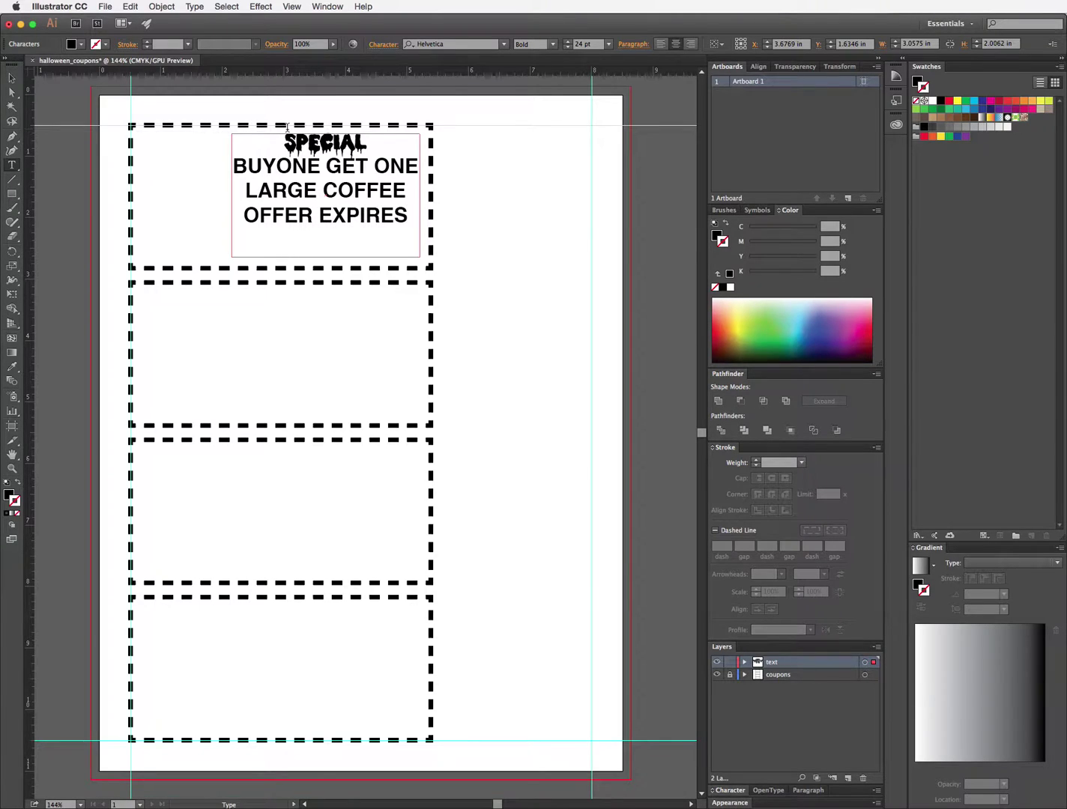
type(" 10-31-16")
Step: Select the BUYONE GET ONE line and display the full Character settings in the workspace
left_click_drag(378, 241, 226, 210)
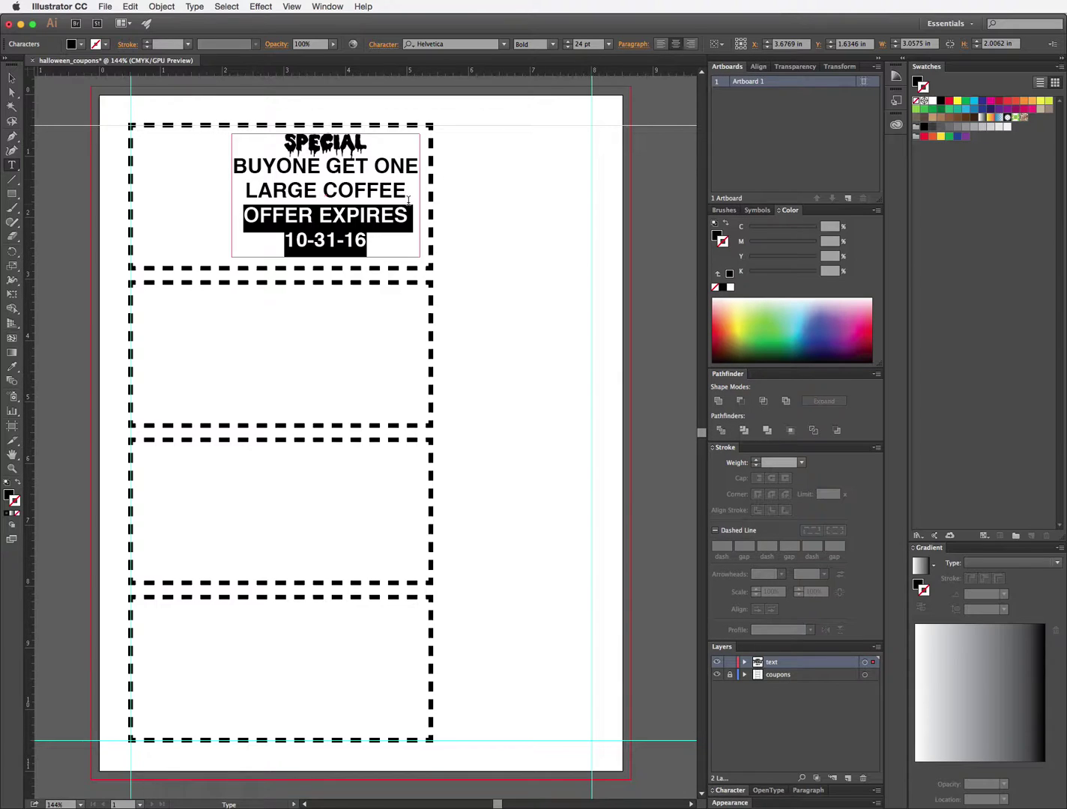
left_click_drag(418, 165, 229, 160)
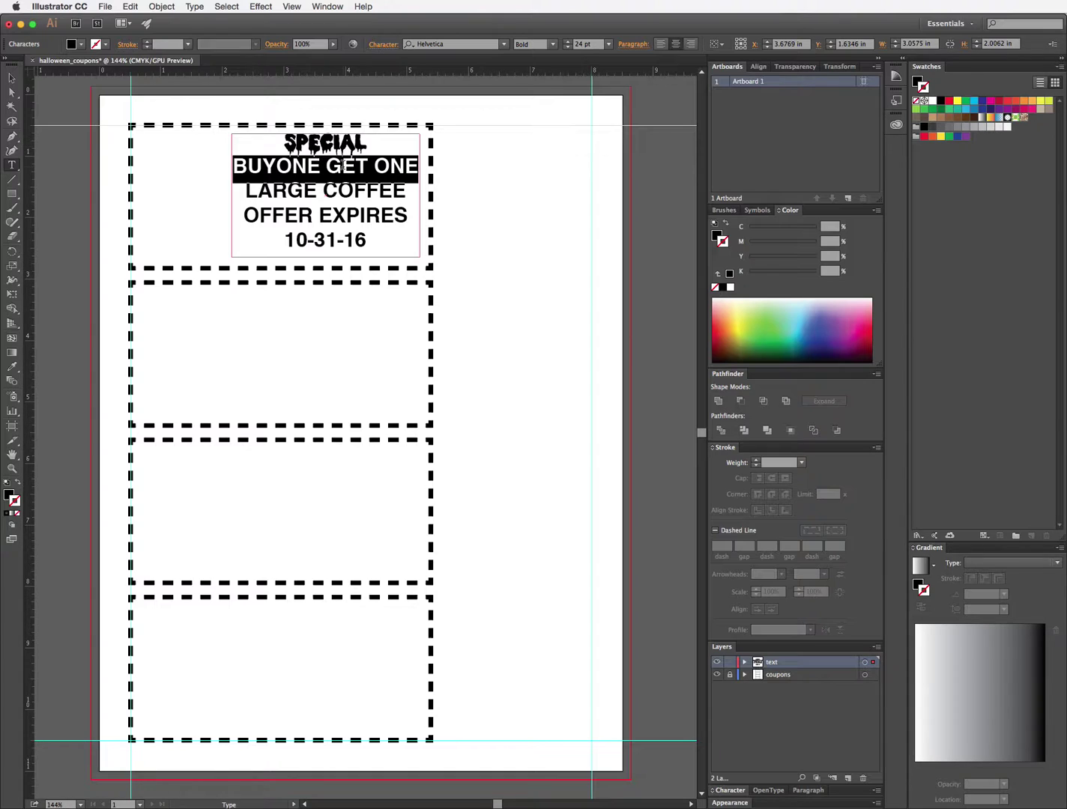
left_click(638, 46)
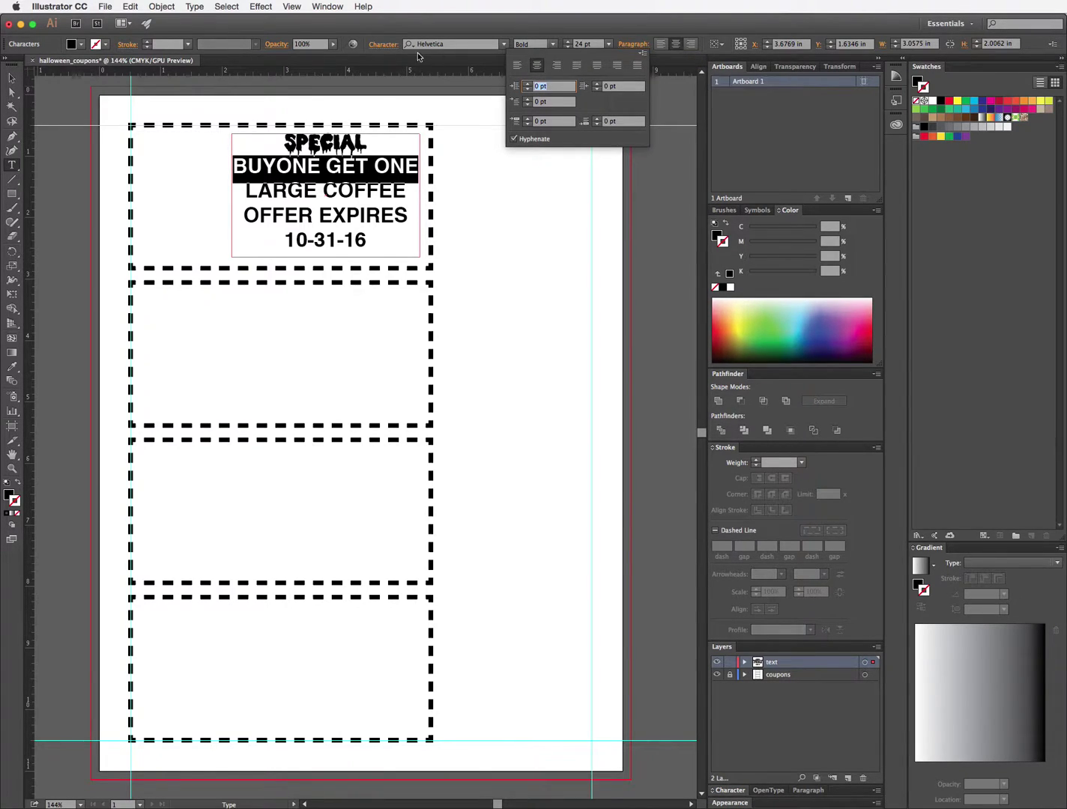
left_click(384, 49)
left_click(384, 47)
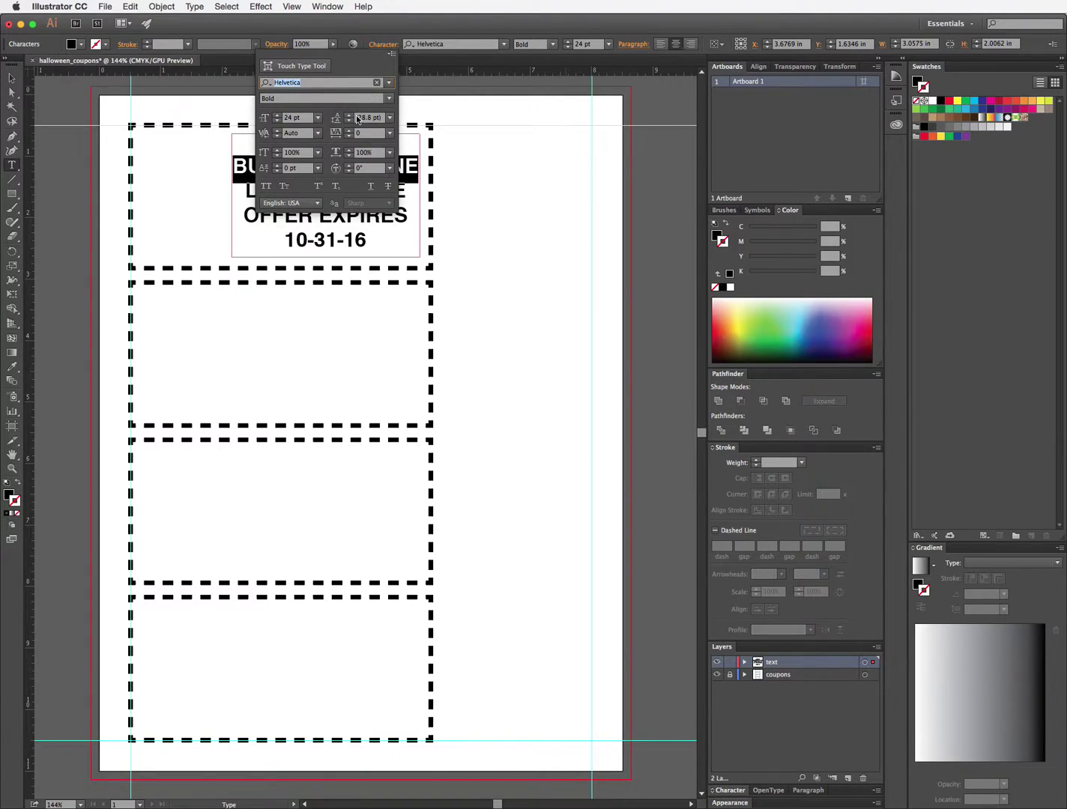
left_click(382, 47)
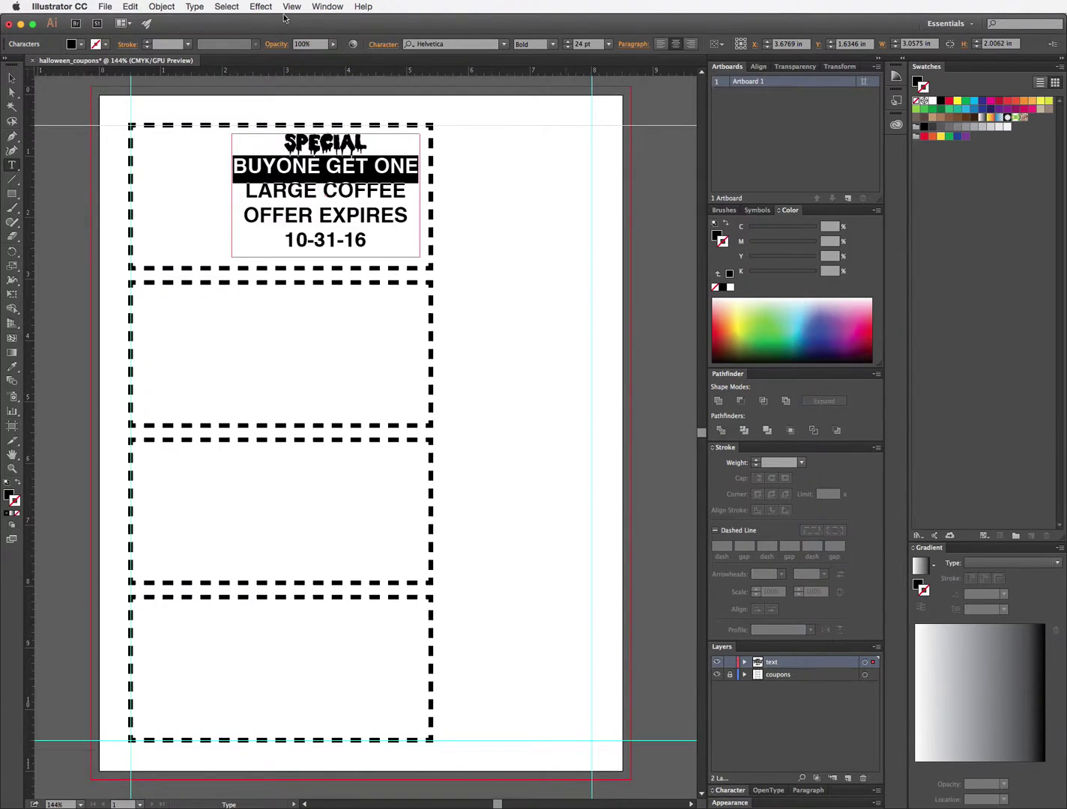
left_click(323, 7)
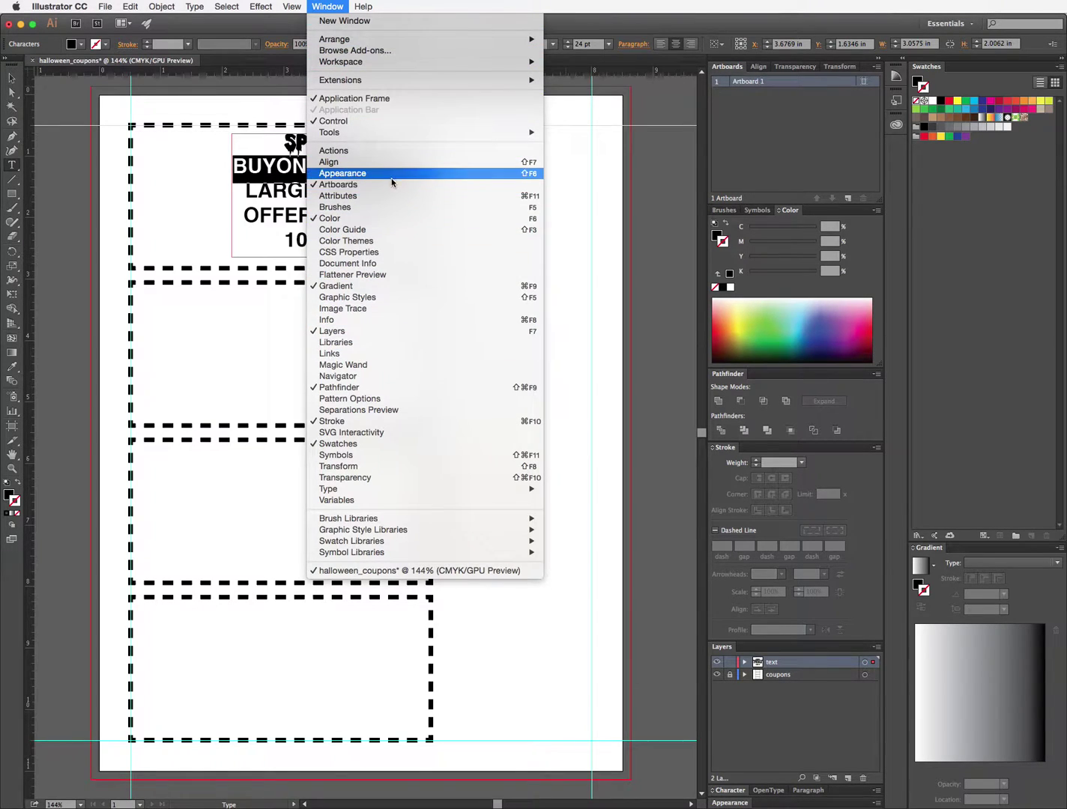
mouse_move(411, 493)
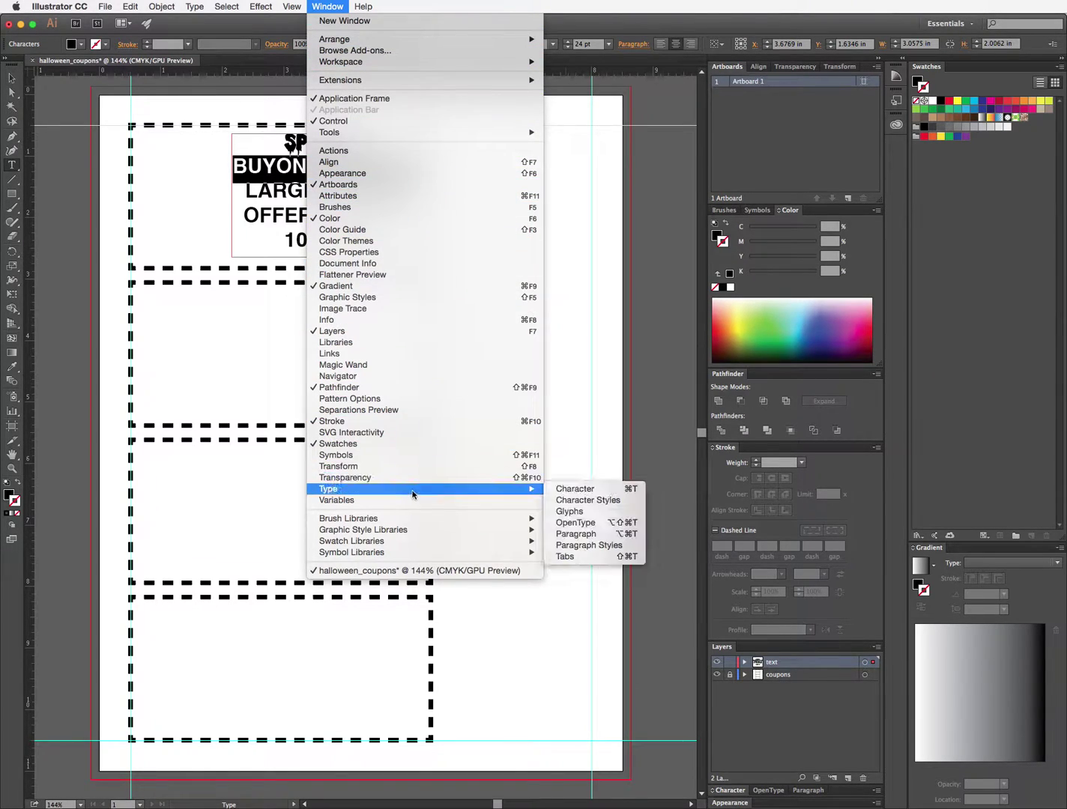
left_click(575, 489)
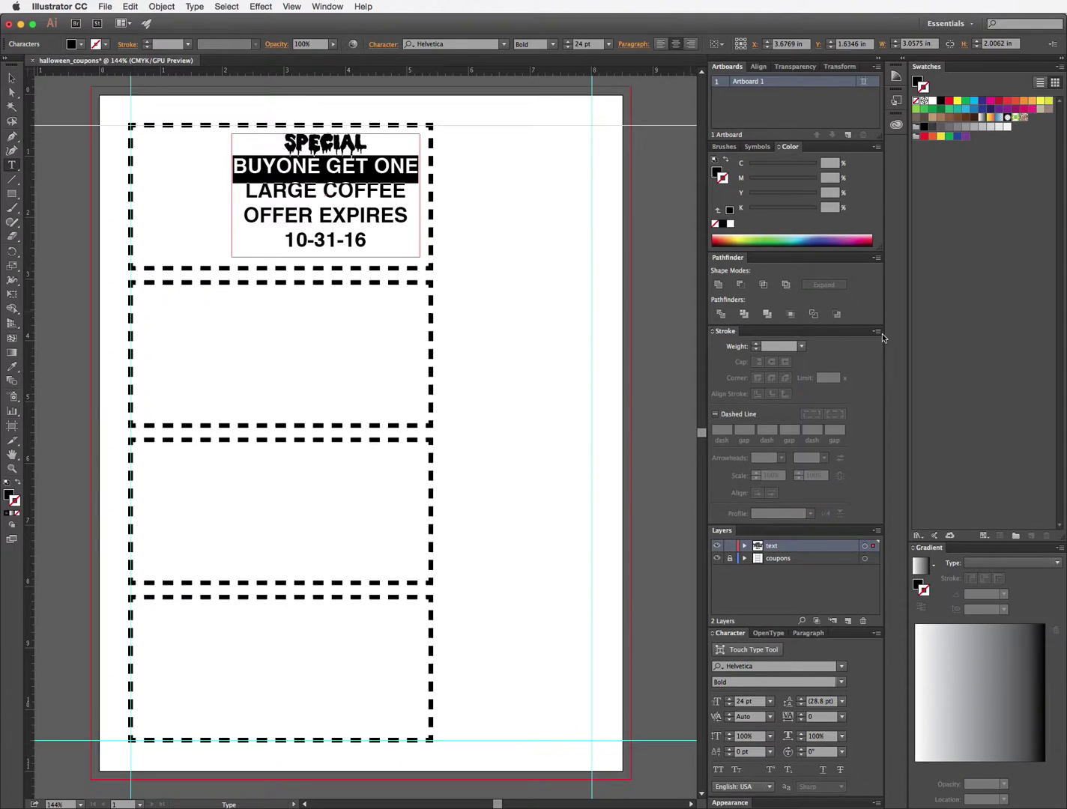
Step: Set the leading of the BUYONE GET ONE line to 40 pt
left_click(842, 702)
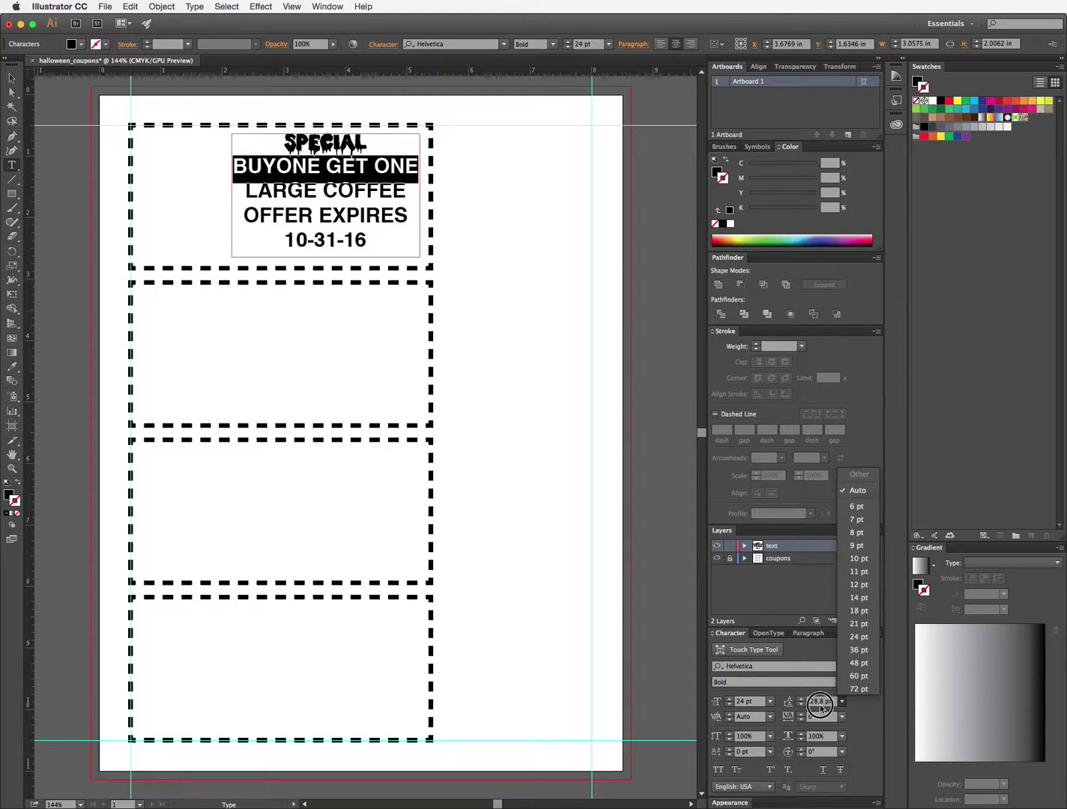
left_click(813, 702)
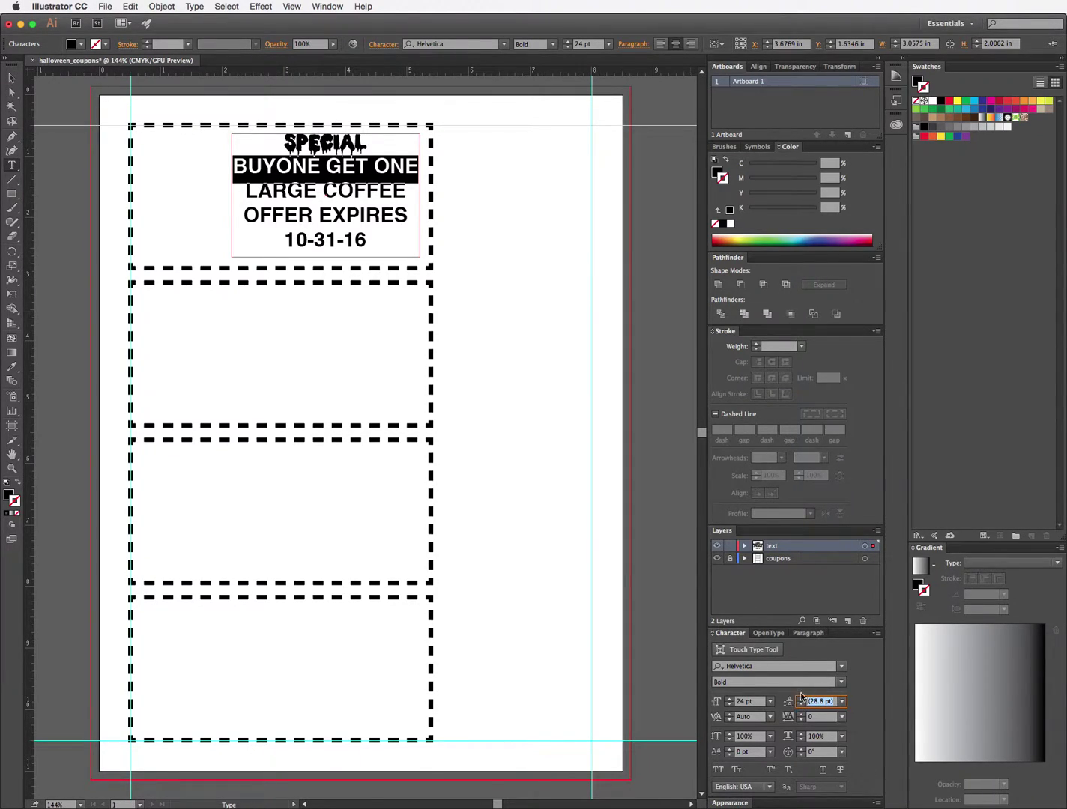
key("Up")
key("Up")
key("Up")
key("Up")
key("Up")
key("Up")
key("Up")
key("Up")
key("Up")
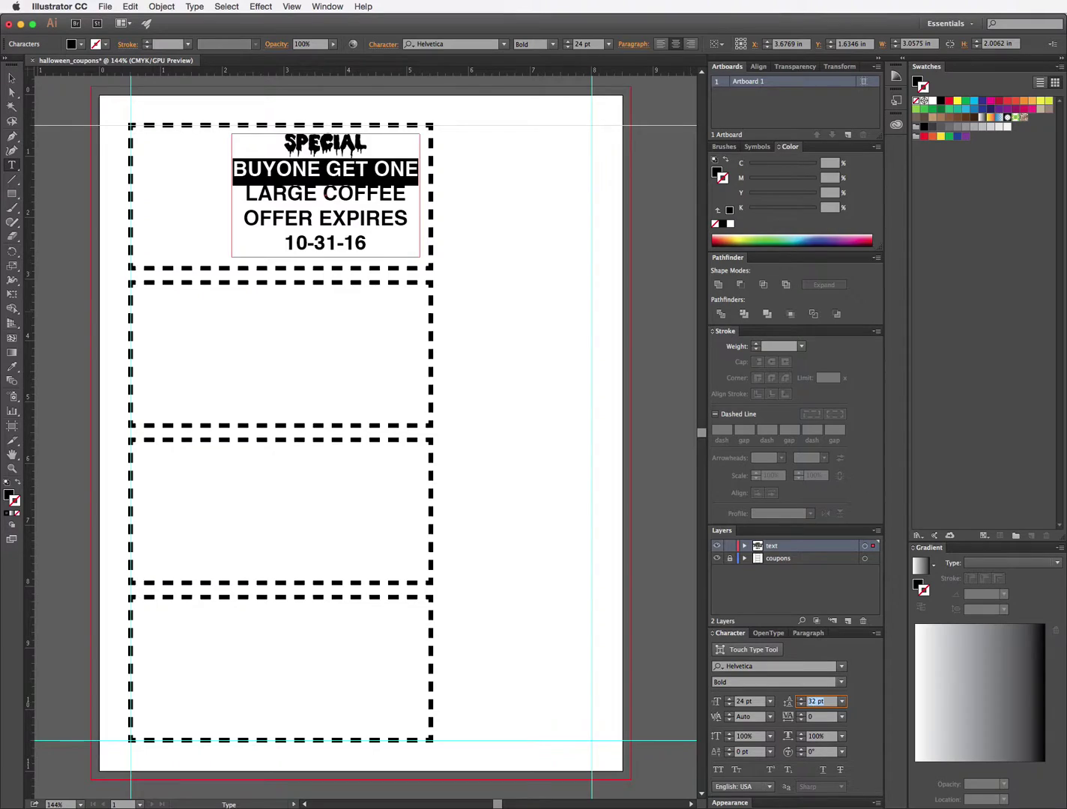
key("Up")
key("Up")
key("Up")
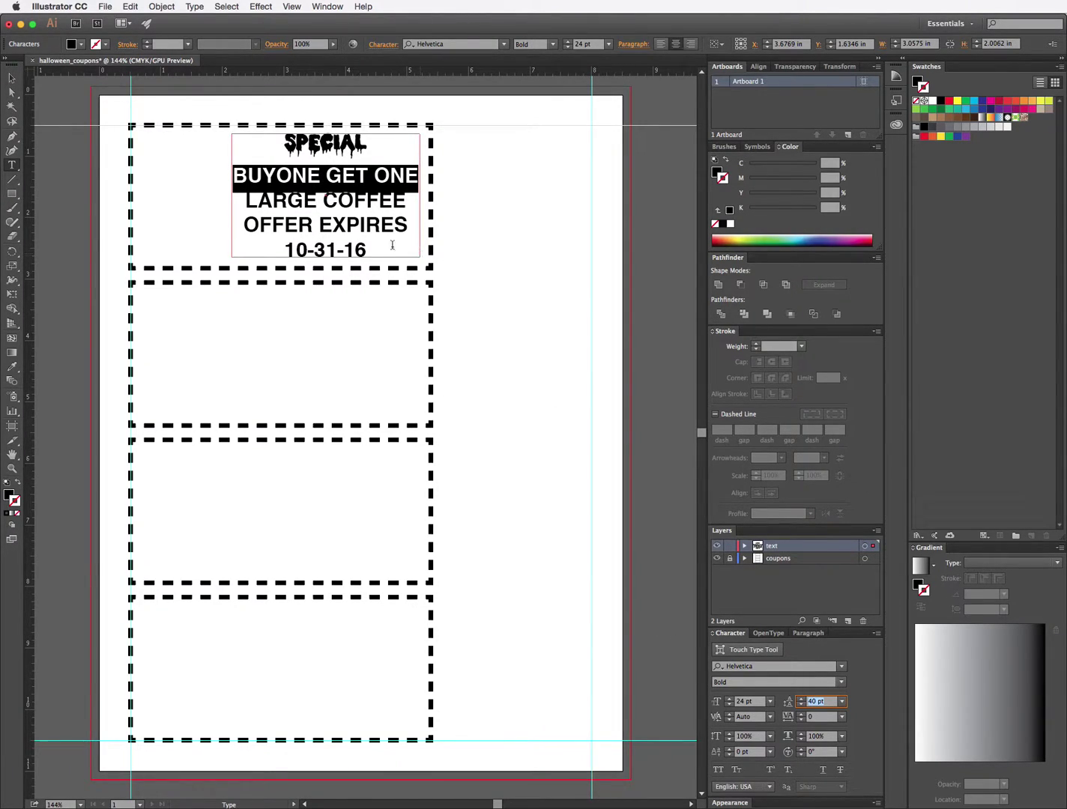
Step: Reduce the font size of the OFFER EXPIRES 10-31-16 text to 16 pt
left_click(365, 223)
left_click_drag(370, 251, 239, 227)
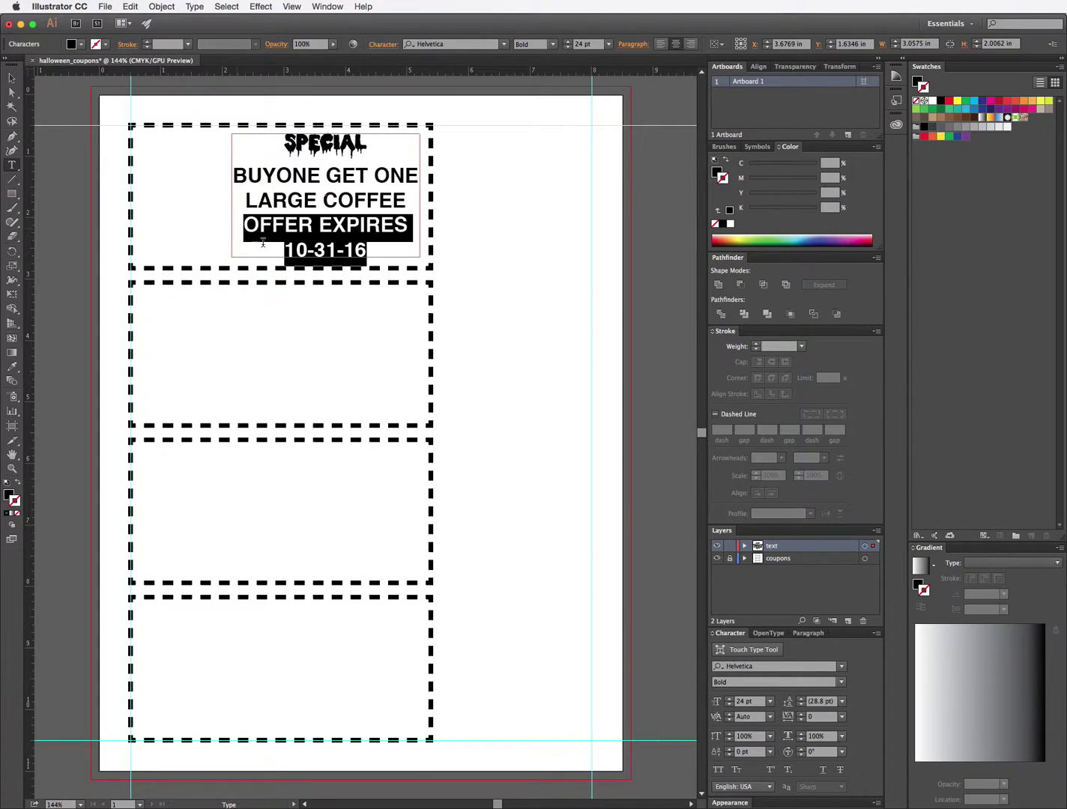
left_click(567, 47)
left_click(568, 47)
left_click(568, 46)
left_click(567, 46)
left_click(568, 47)
left_click(567, 47)
left_click(568, 46)
left_click(568, 46)
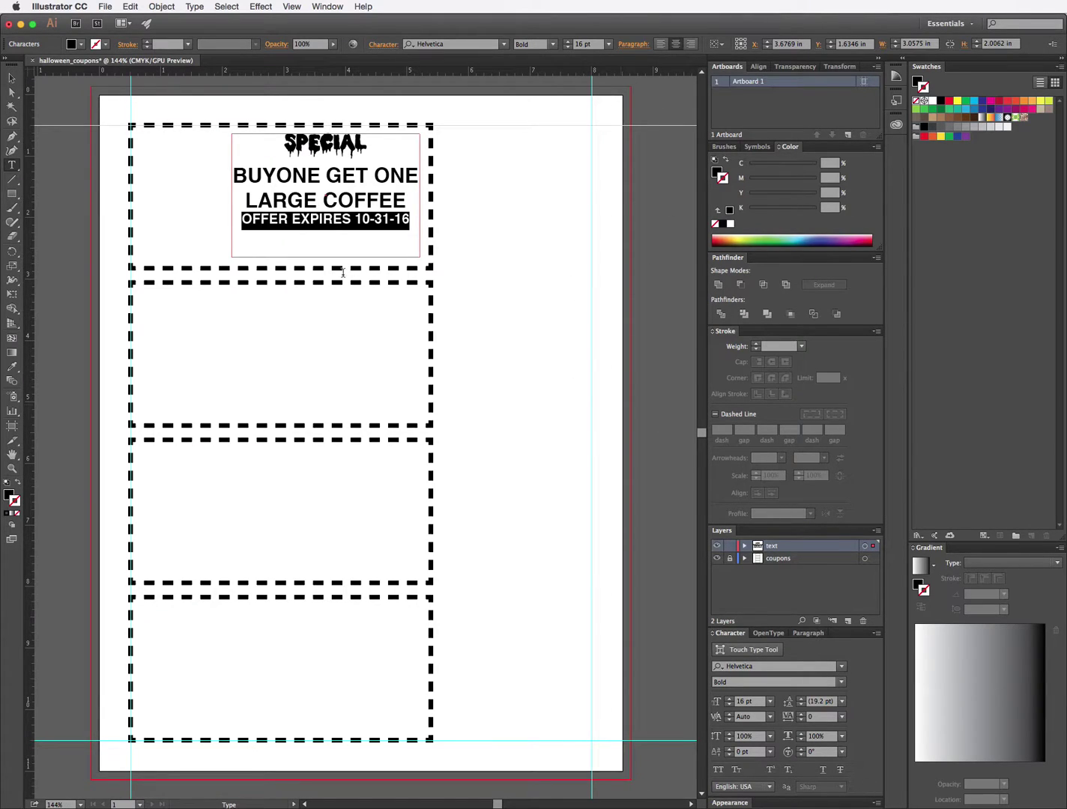
Step: Set the leading of the OFFER EXPIRES 10-31-16 line to 30 pt
left_click_drag(411, 208, 231, 201)
left_click_drag(412, 219, 230, 223)
left_click(826, 702)
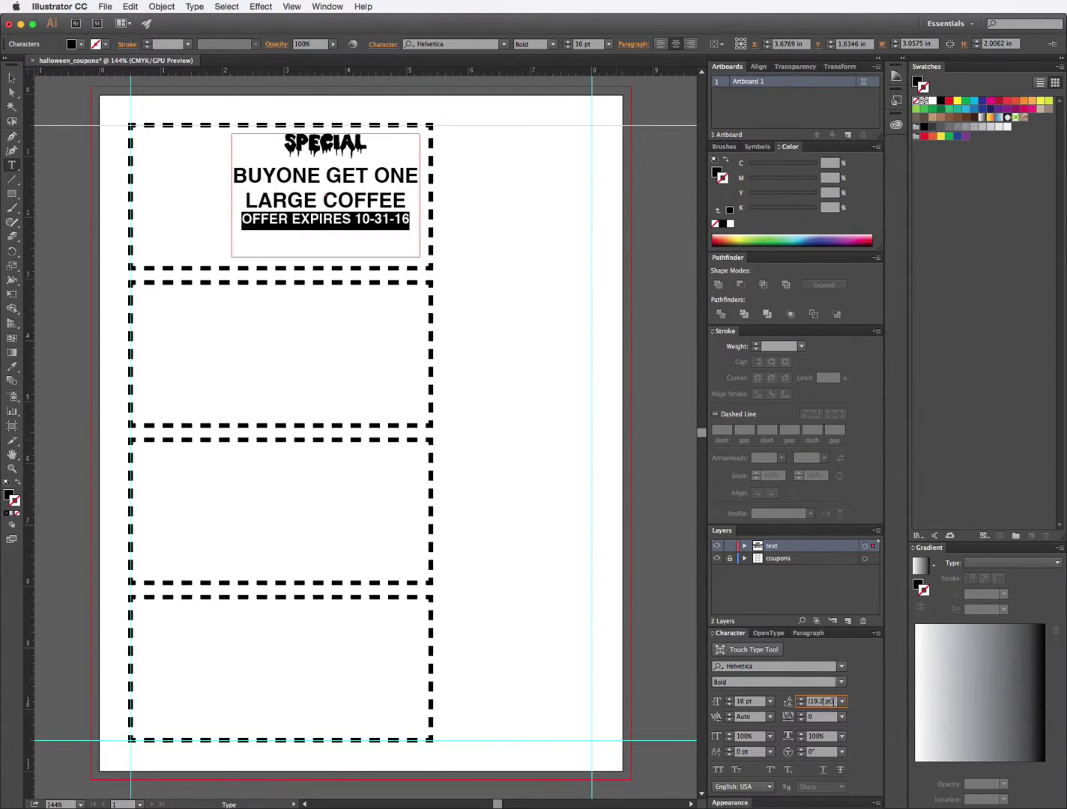
double_click(826, 701)
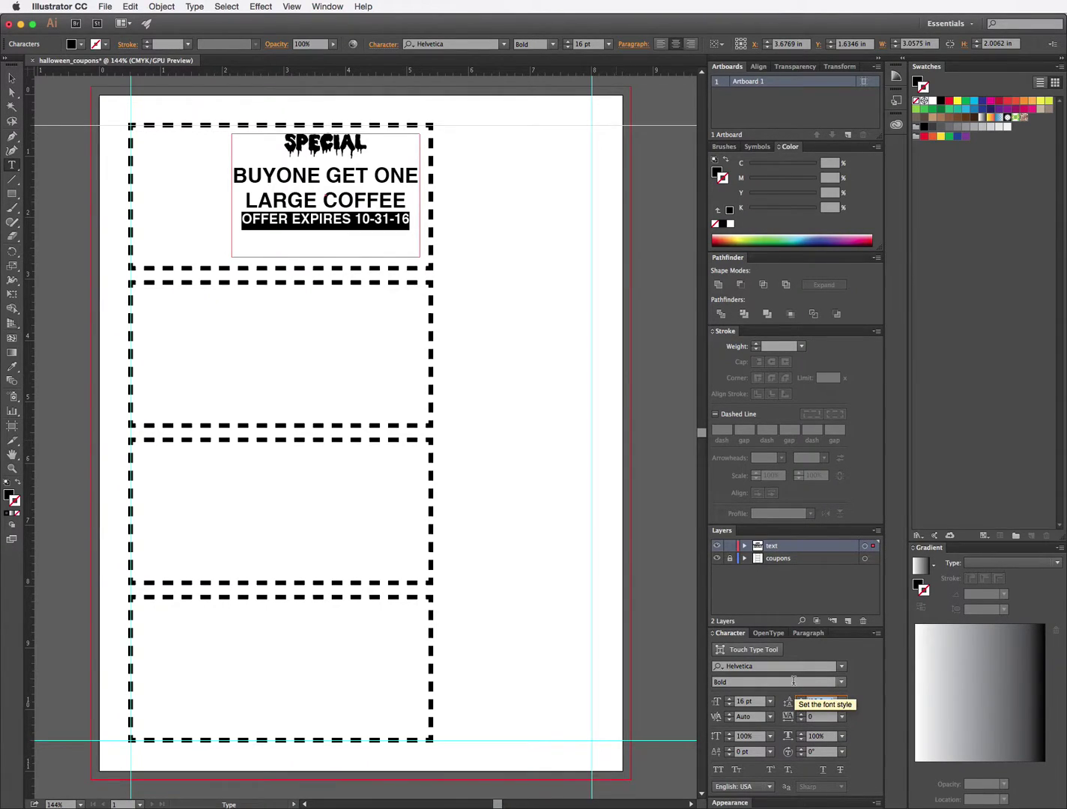
key("Up")
key("Up")
key("Up")
key("Up")
key("Up")
key("Up")
key("Up")
key("Up")
key("Up")
key("Up")
key("Up")
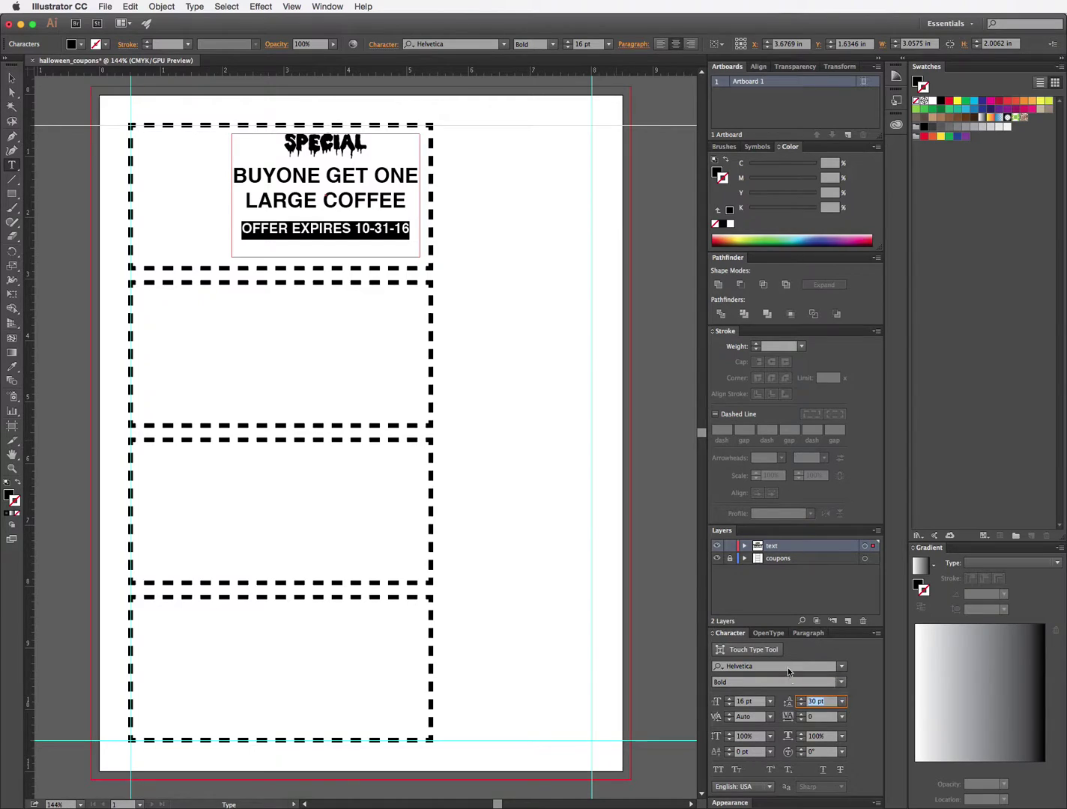
Step: Enlarge the SPECIAL heading to a font size of 39 pt
left_click(360, 148)
left_click_drag(377, 148, 263, 135)
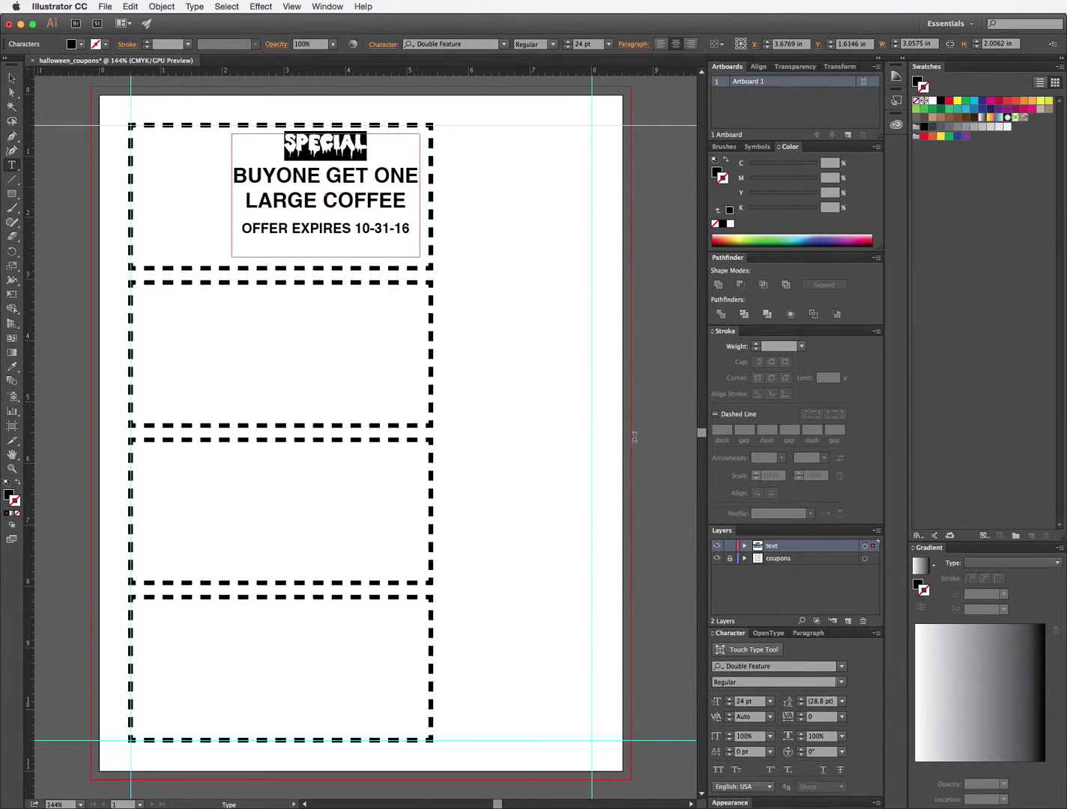
left_click(730, 699)
left_click(729, 698)
left_click(729, 700)
left_click(729, 700)
left_click(729, 700)
left_click(729, 699)
left_click(729, 699)
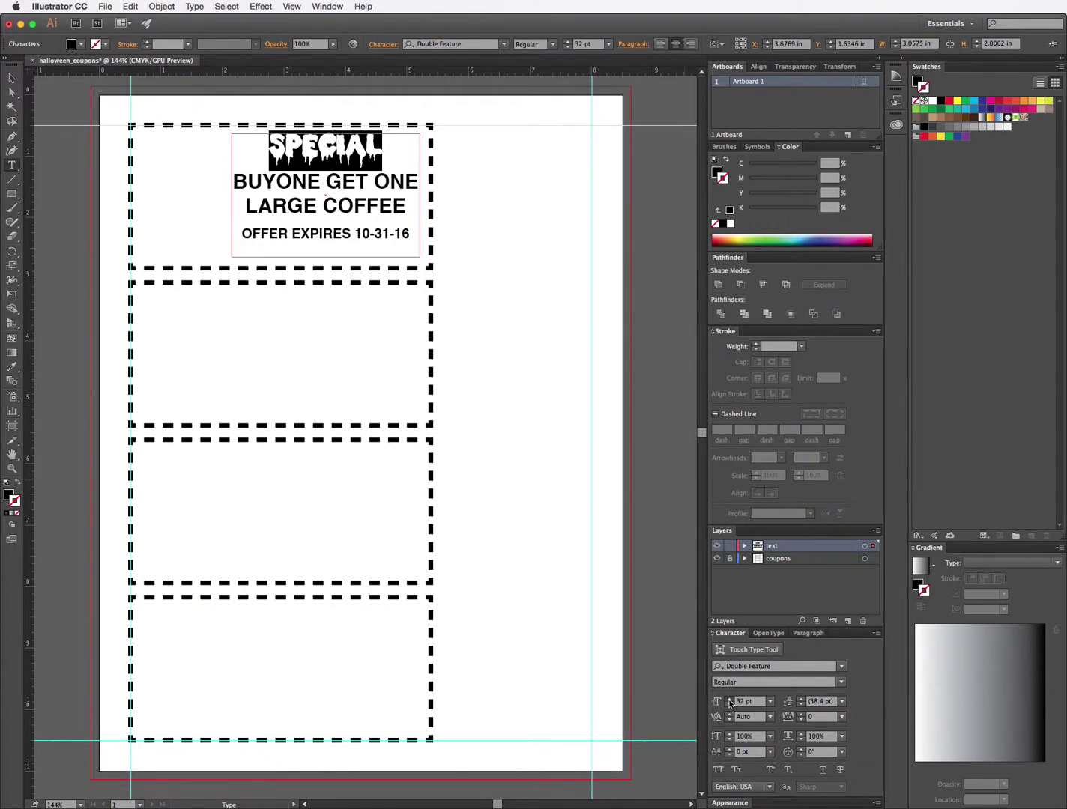
left_click(729, 699)
left_click(730, 699)
left_click(728, 699)
left_click(729, 699)
left_click(730, 699)
left_click(729, 699)
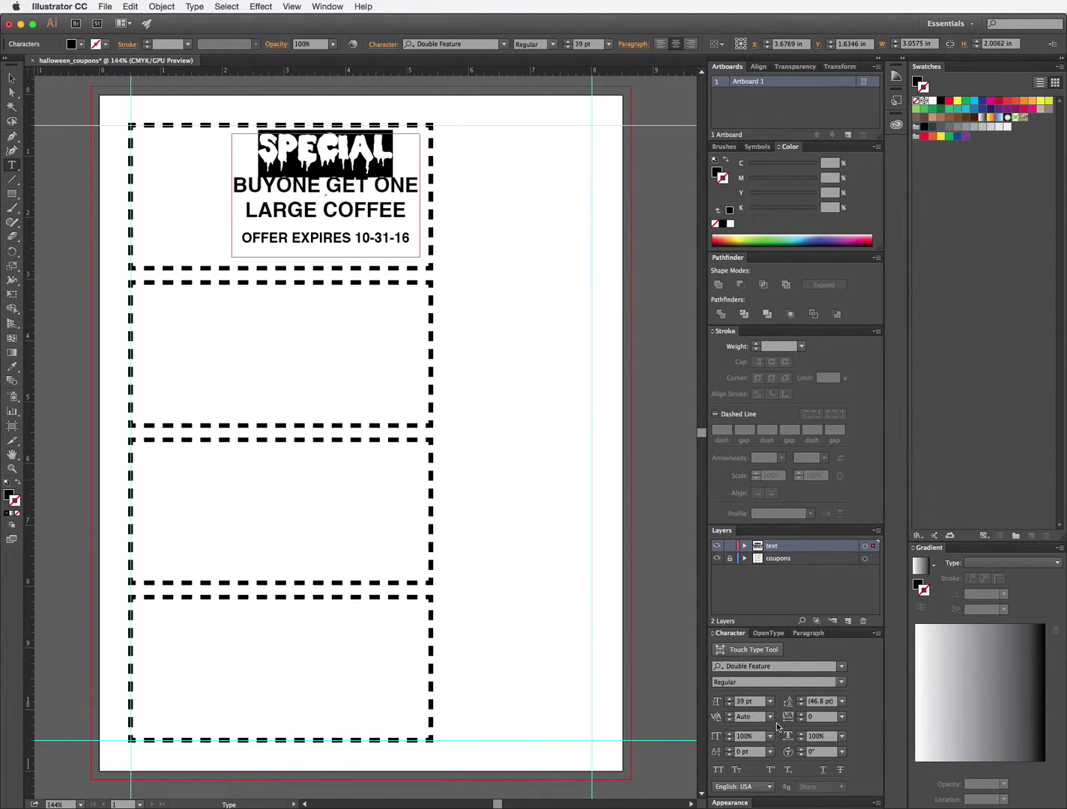
Step: Correct BUYONE to BUY ONE and set the BUY ONE GET ONE line's font size to 23 pt
left_click(397, 188)
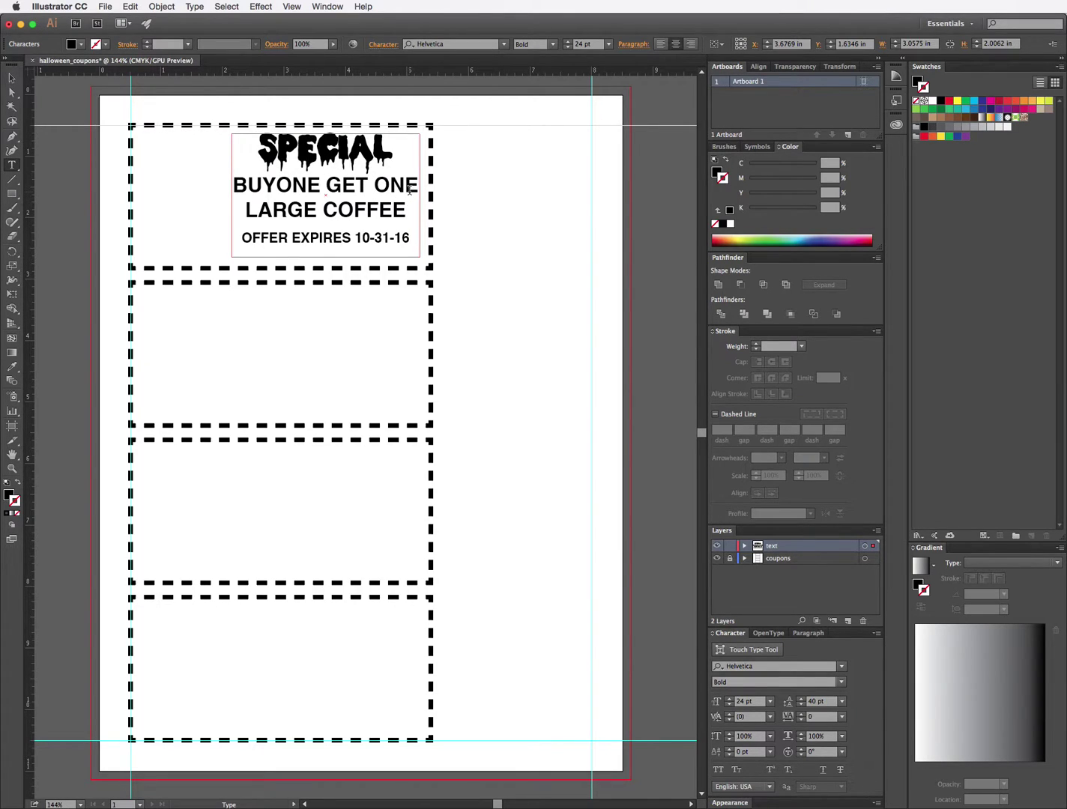
left_click(410, 188)
left_click_drag(418, 187, 220, 184)
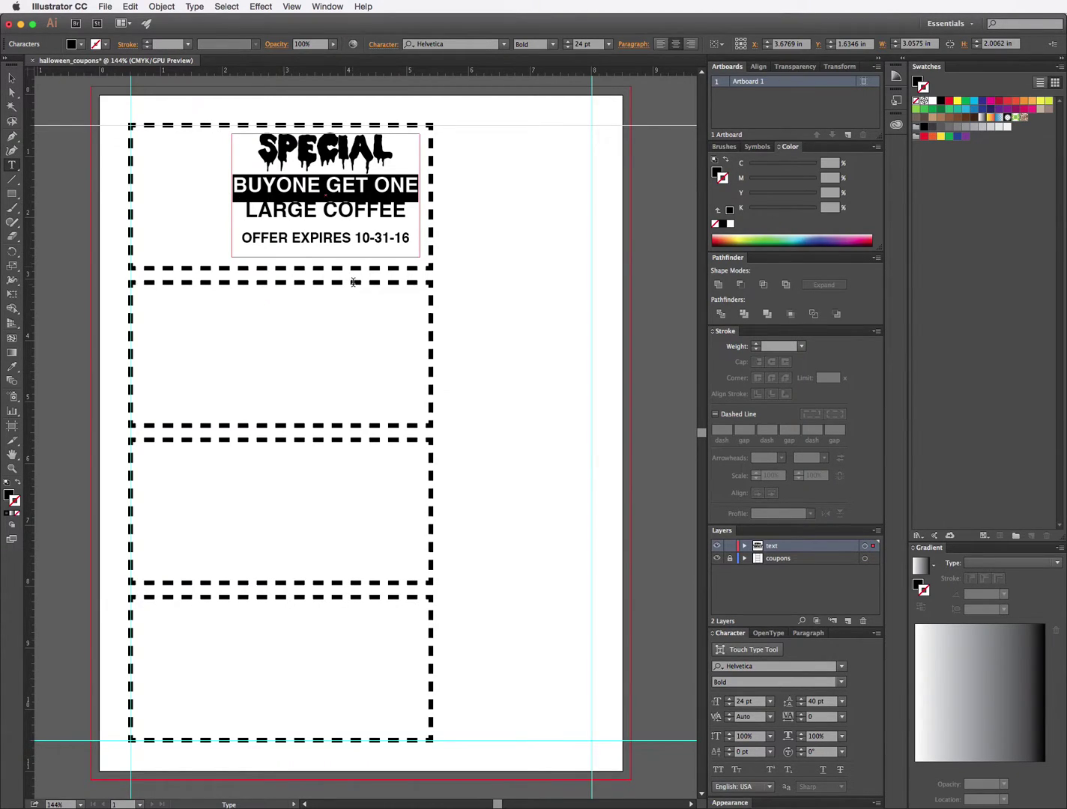
left_click(277, 183)
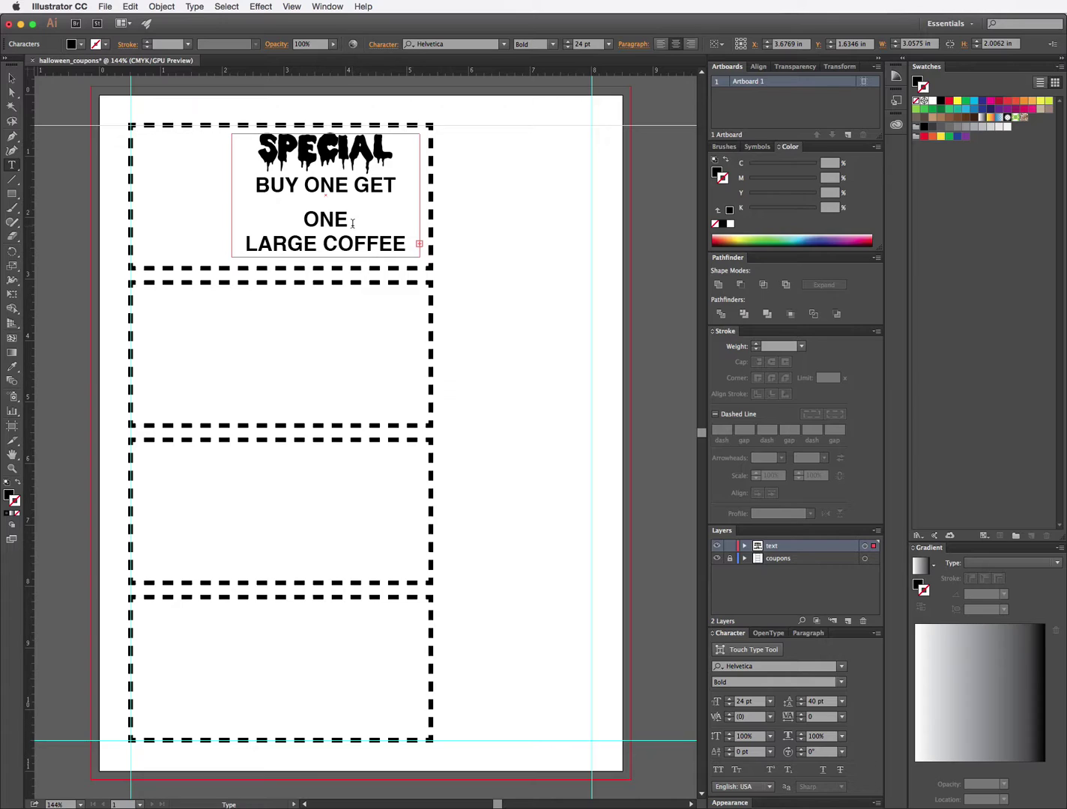
left_click_drag(352, 222, 243, 173)
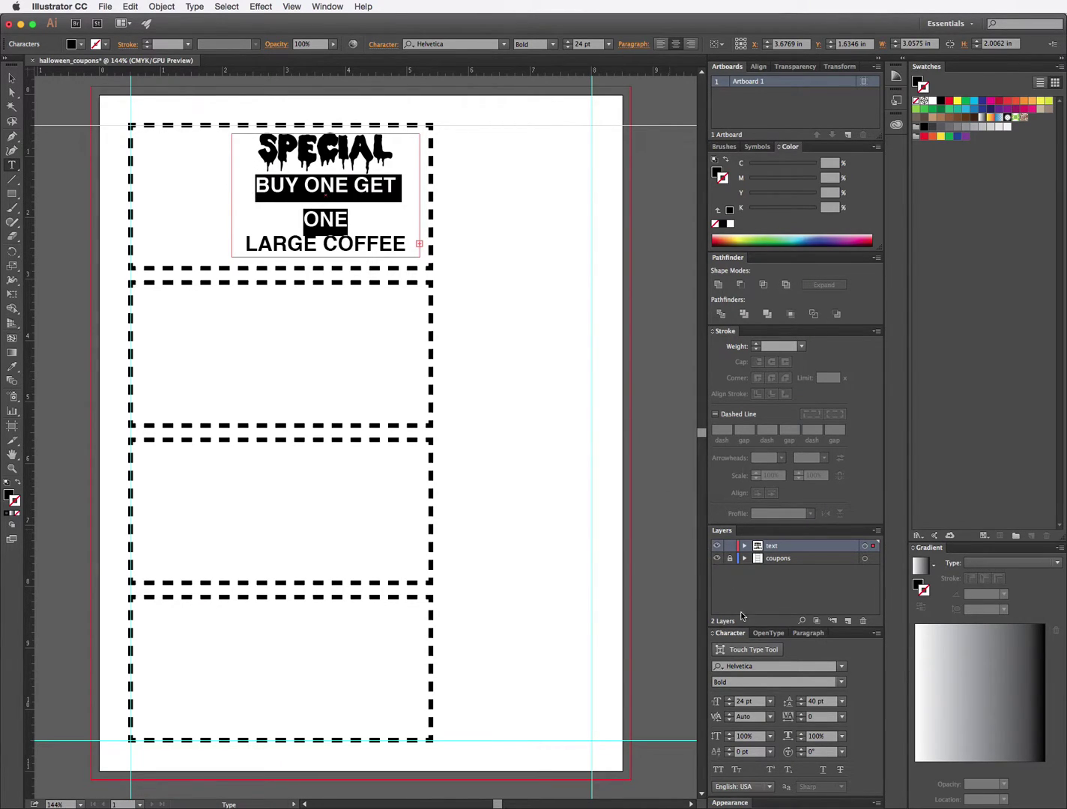
left_click(729, 705)
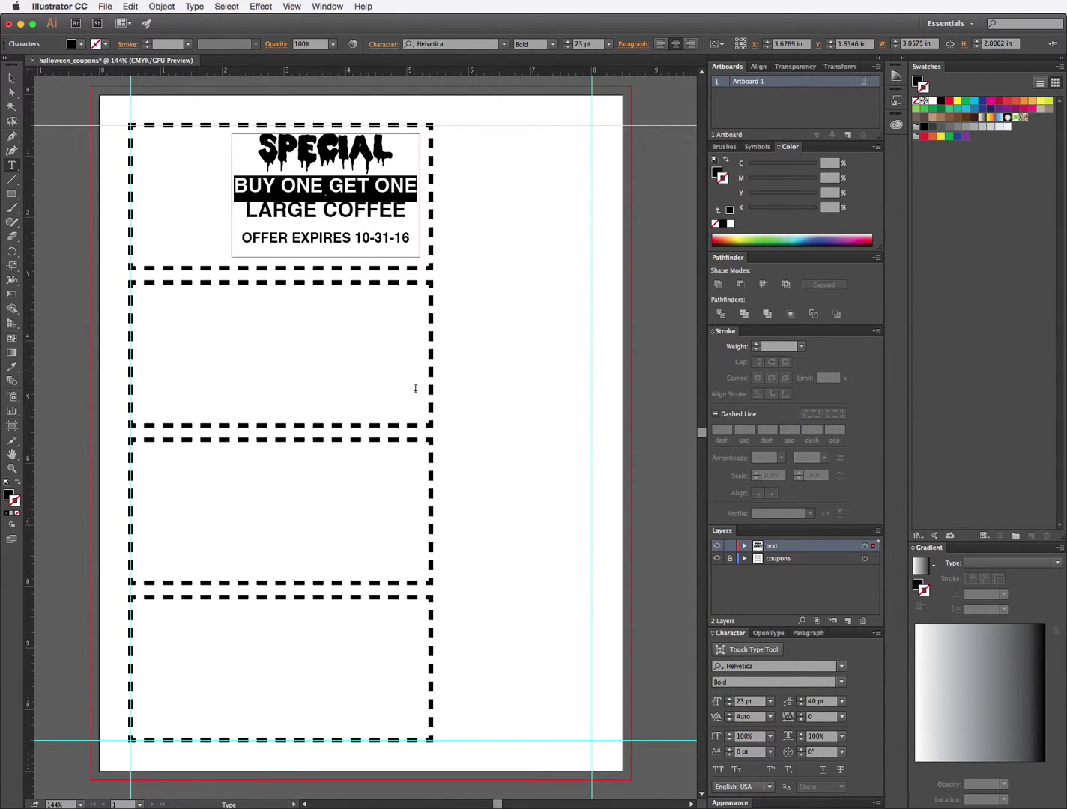
Step: Shorten the text frame slightly and move it down a little within the first coupon's border
left_click(357, 212)
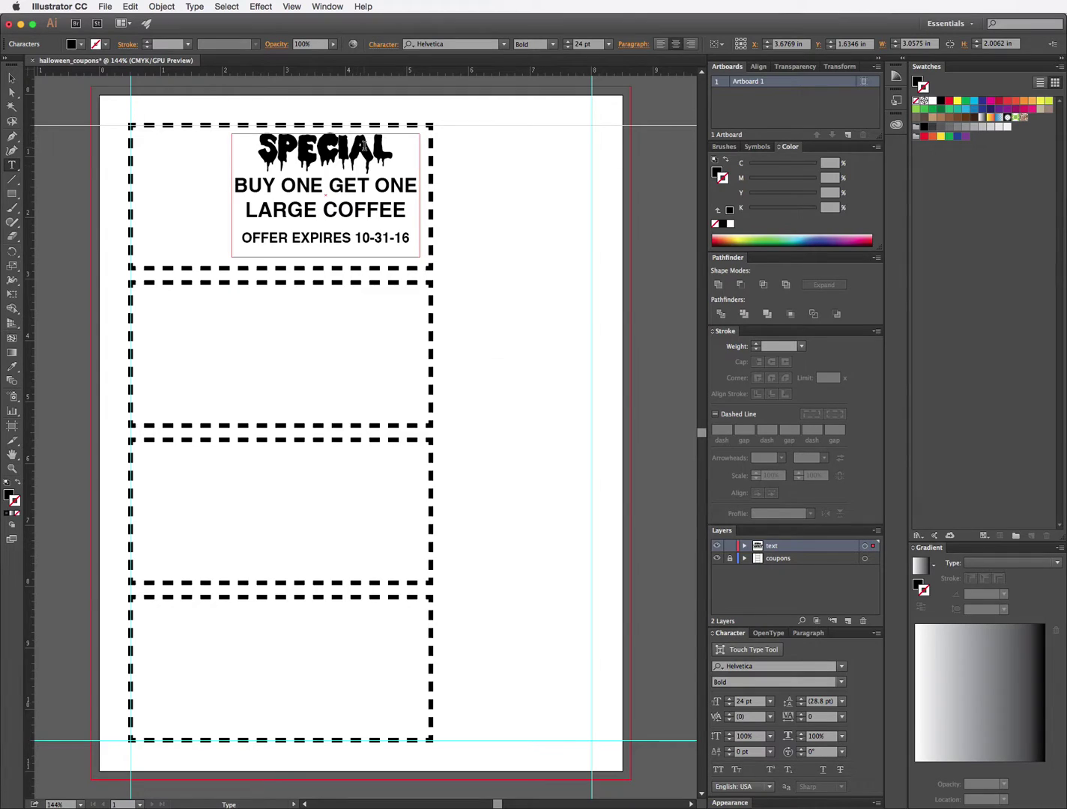
left_click(11, 78)
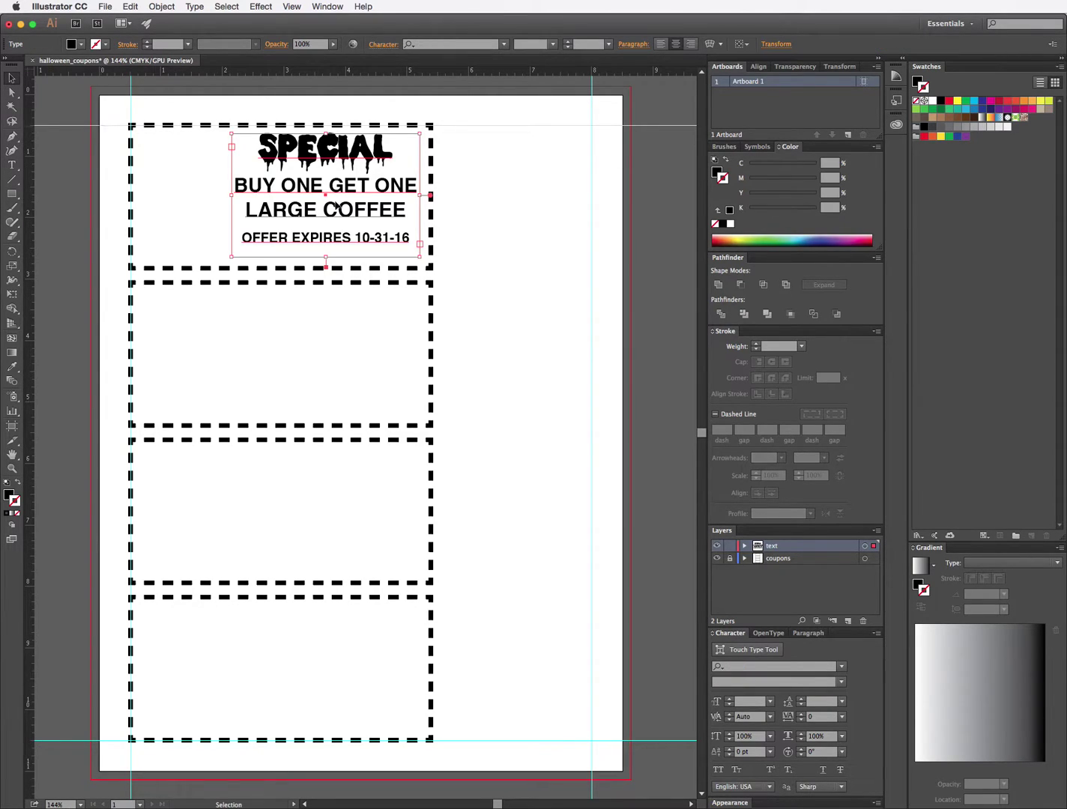
left_click_drag(326, 256, 326, 251)
left_click_drag(328, 153, 328, 159)
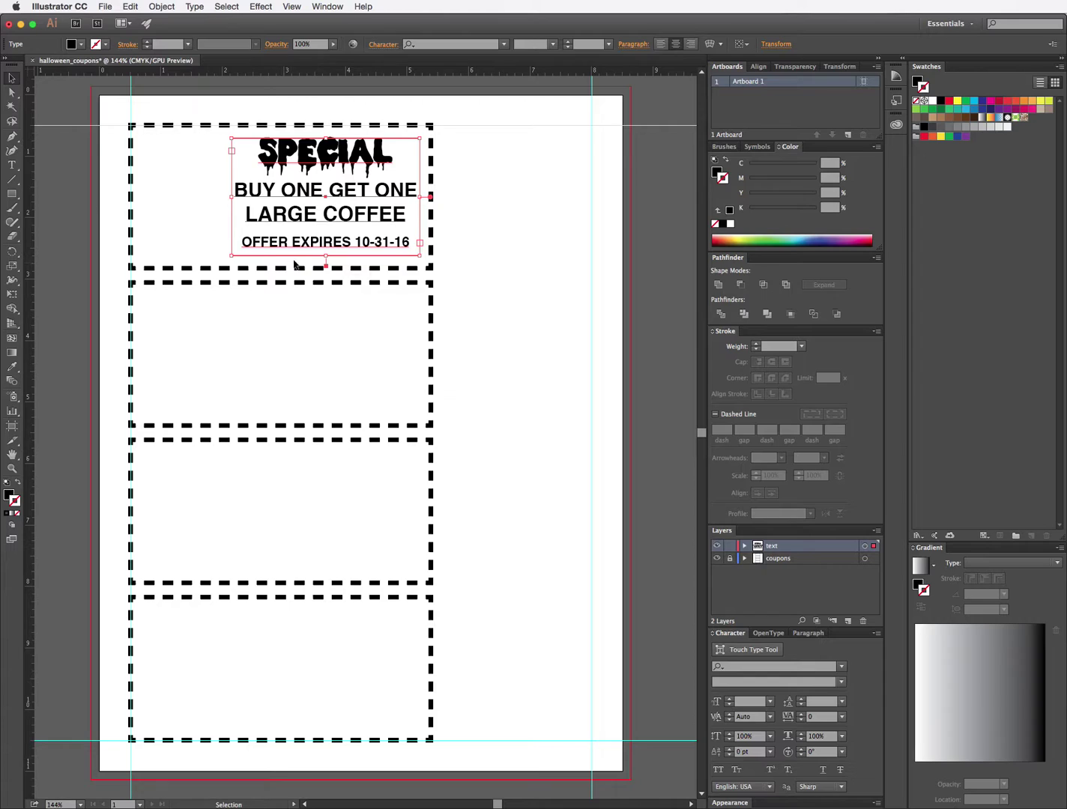
left_click_drag(327, 211, 328, 212)
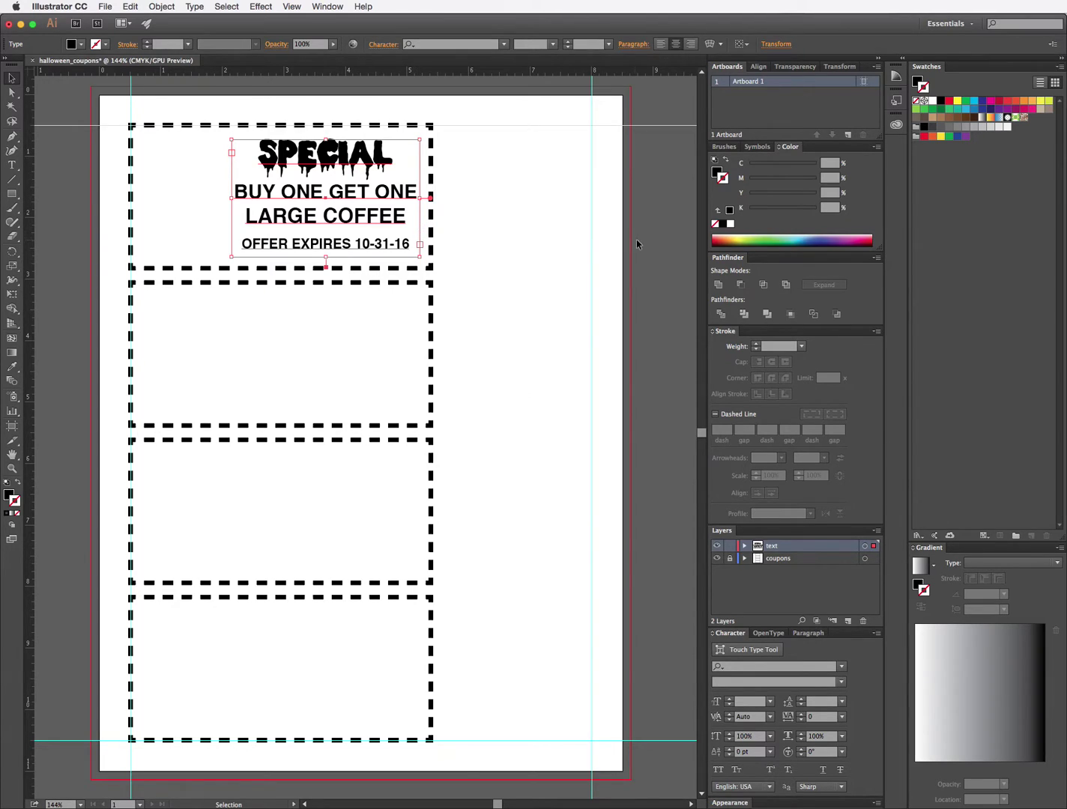
Step: Copy the finished coupon text straight down into the other three coupon borders
left_click(491, 224)
left_click(343, 158)
left_click_drag(344, 158, 341, 317)
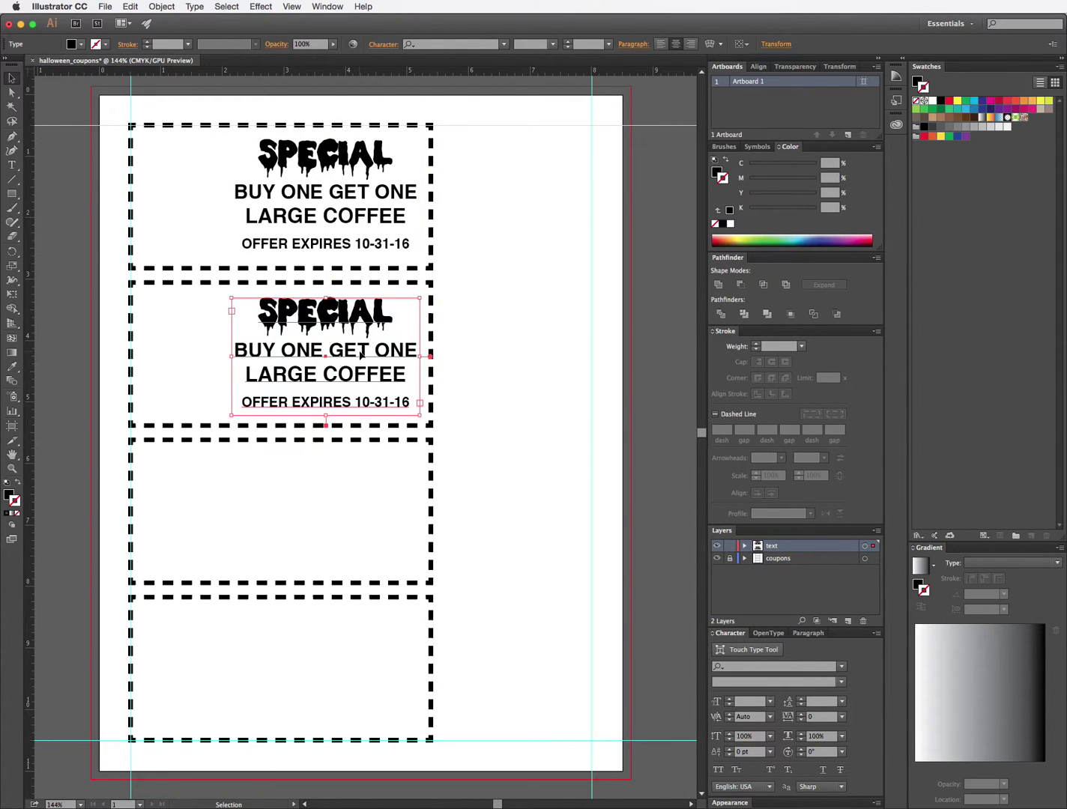
left_click_drag(361, 321, 359, 624)
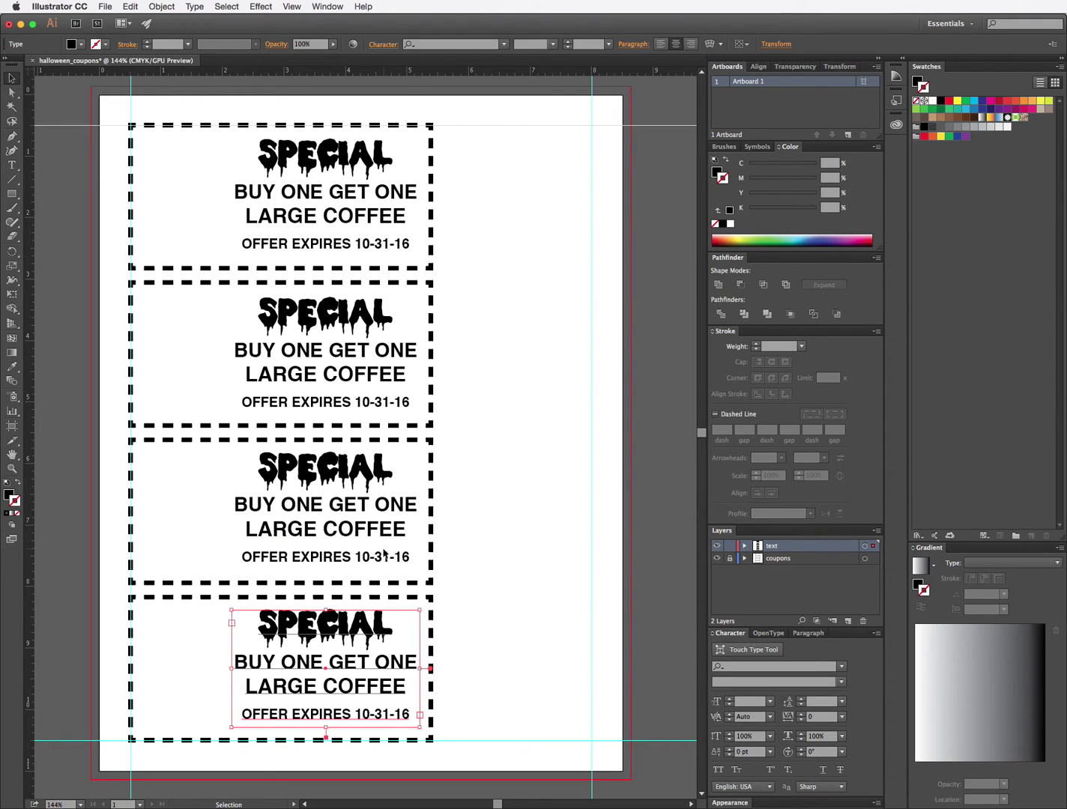